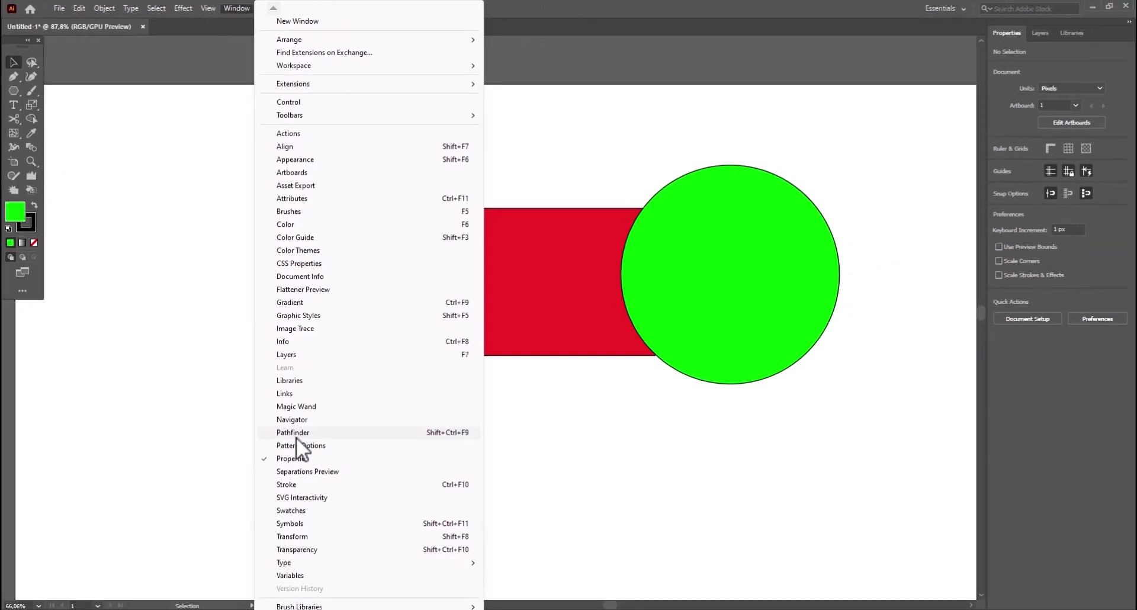
# - Bring up the Pathfinder controls and place them beside the tools
pyautogui.click(436, 584)
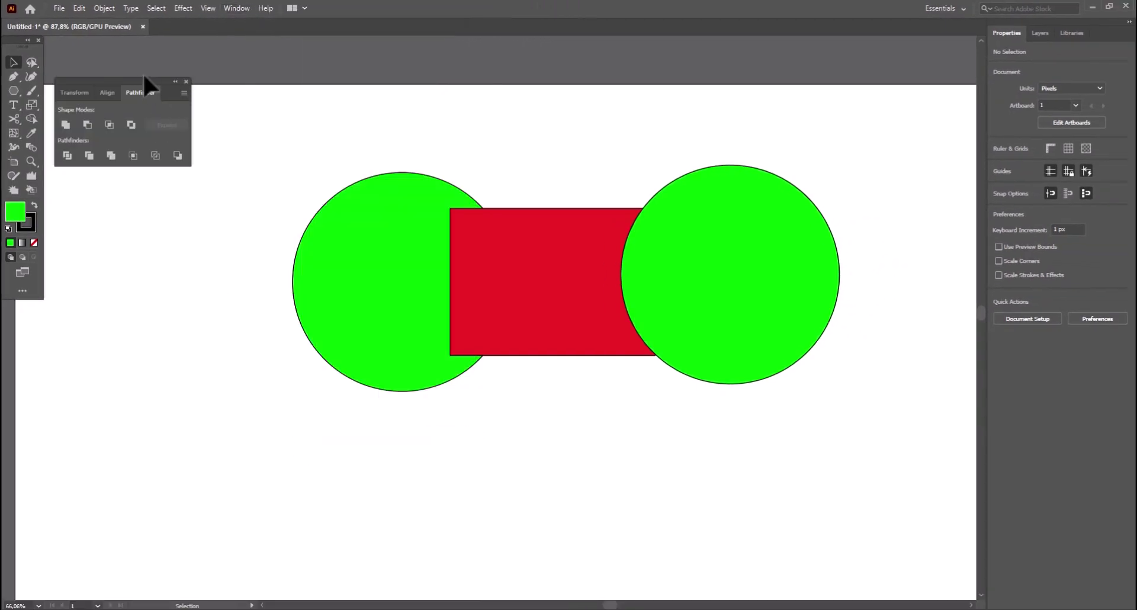
pyautogui.moveTo(137, 79); pyautogui.dragTo(125, 40)
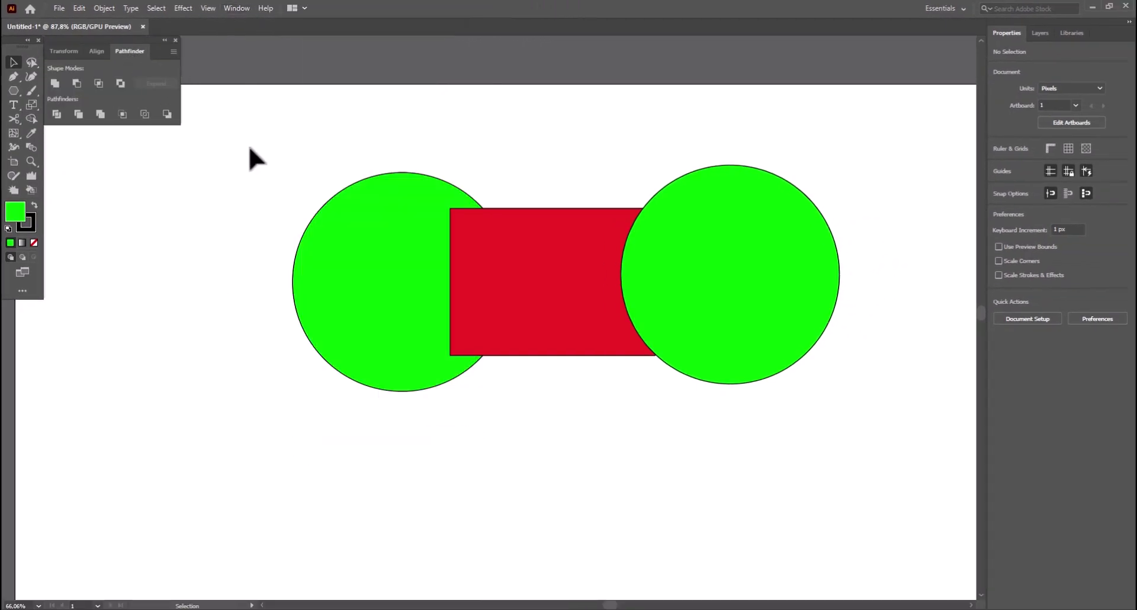
# - Try uniting the left green circle with the red rectangle using Unite, and undo it
pyautogui.moveTo(560, 426); pyautogui.dragTo(248, 134)
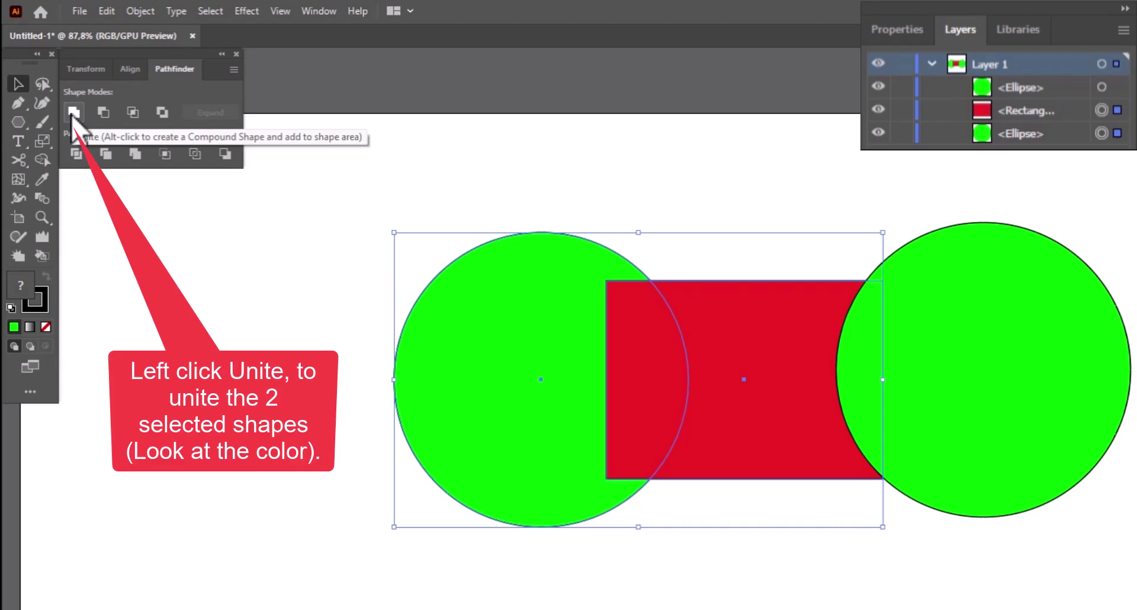
pyautogui.click(73, 113)
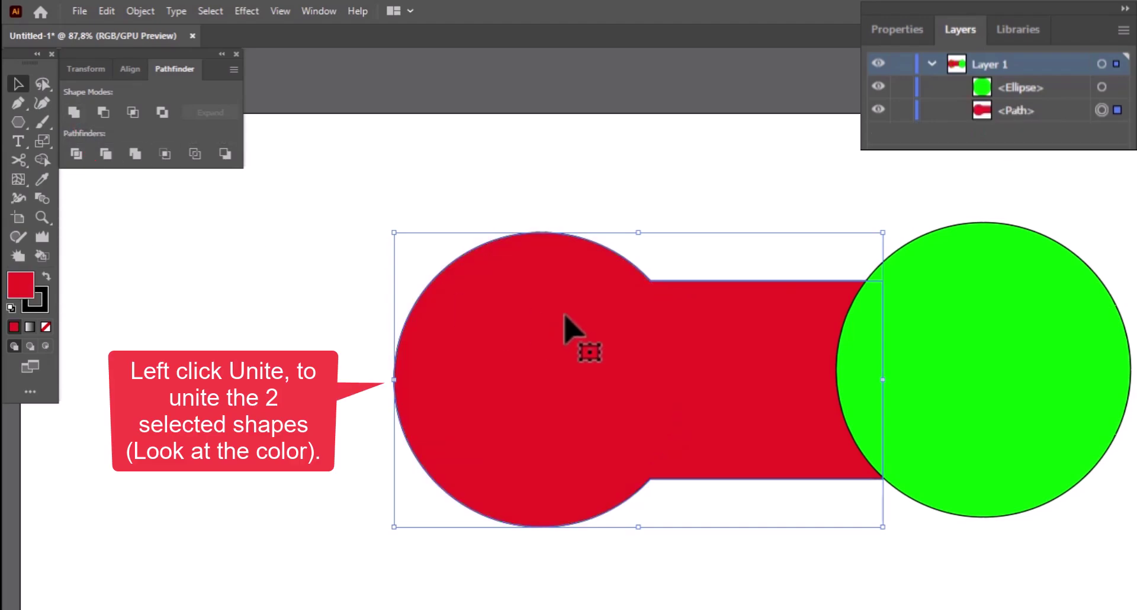
pyautogui.click(541, 195)
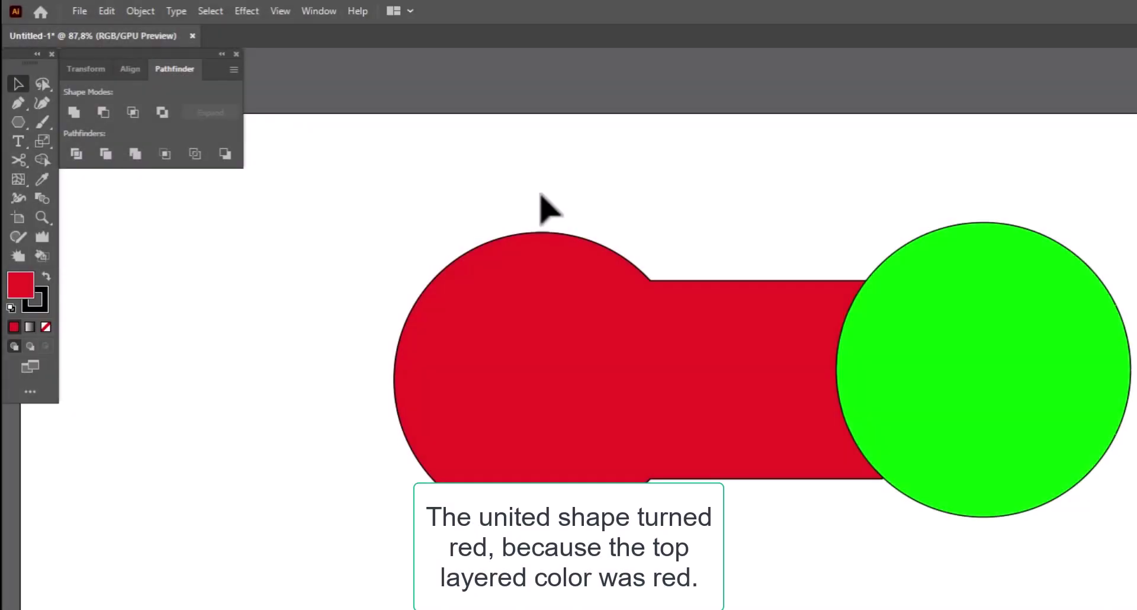
pyautogui.hotkey('ctrl', 'z')
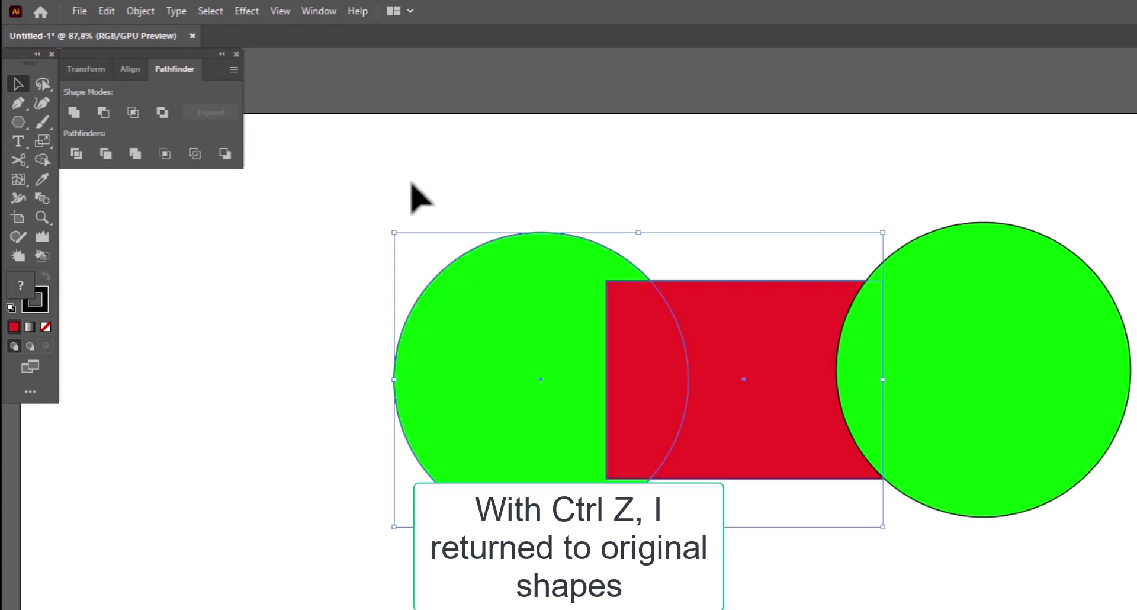
# - Try uniting the red rectangle with the right green circle using Unite, and undo it
pyautogui.moveTo(1090, 579); pyautogui.dragTo(812, 289)
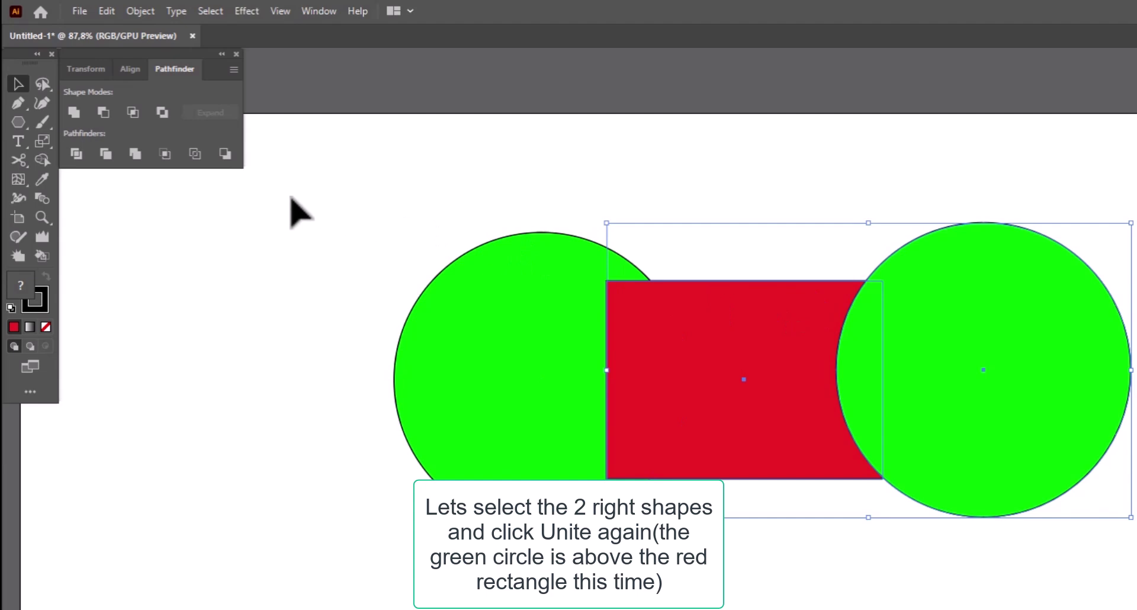
pyautogui.click(74, 112)
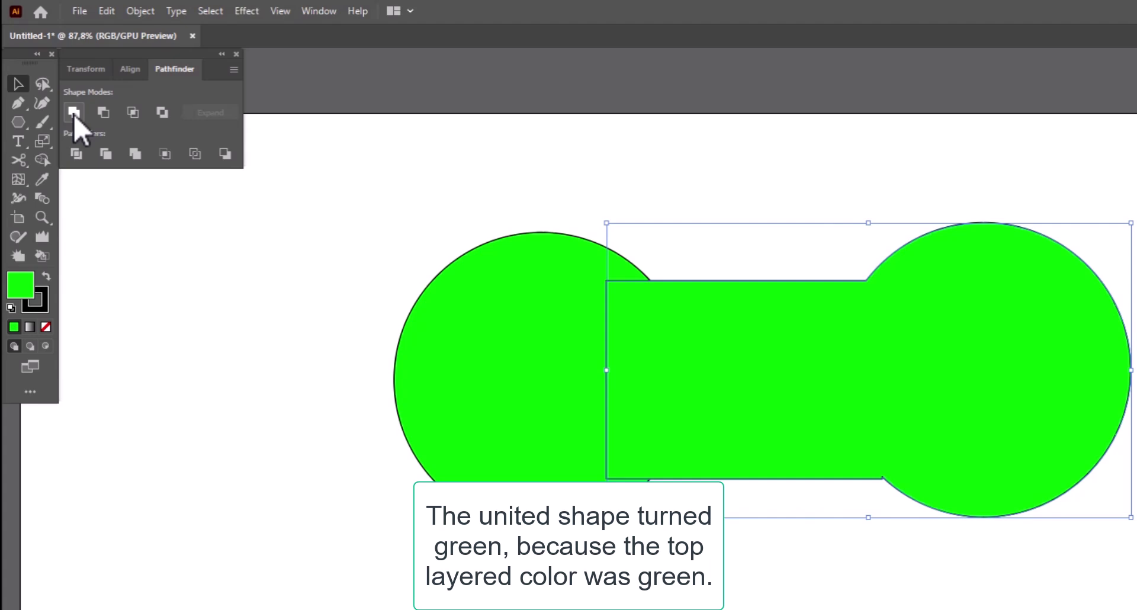
pyautogui.hotkey('ctrl', 'z')
pyautogui.click(575, 161)
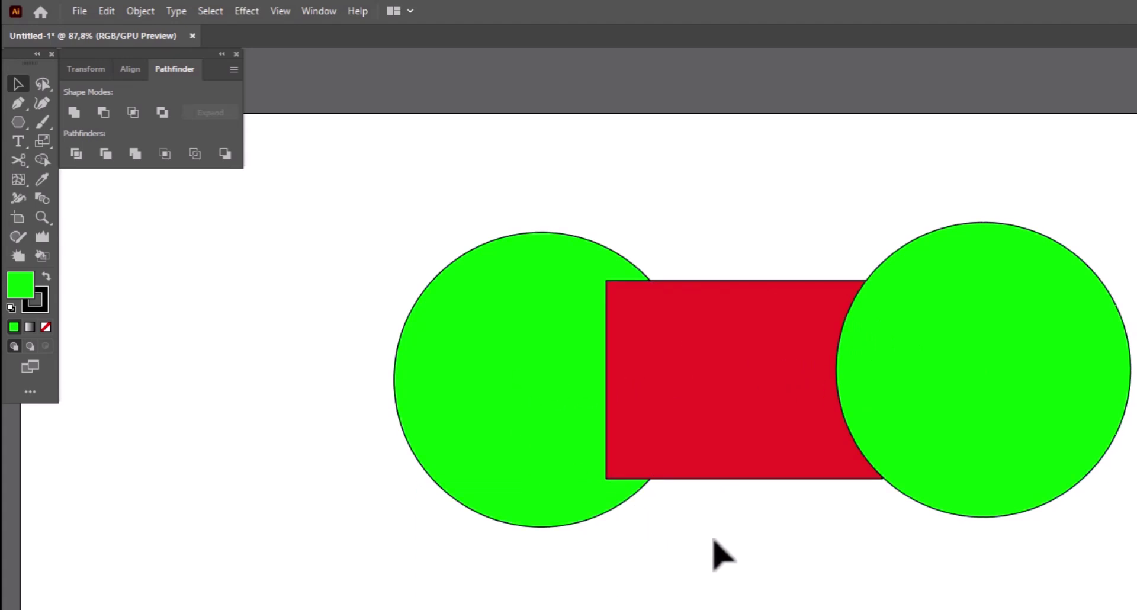
# - Try subtracting the red rectangle from the left green circle with Minus Front, and undo it
pyautogui.moveTo(720, 537); pyautogui.dragTo(368, 264)
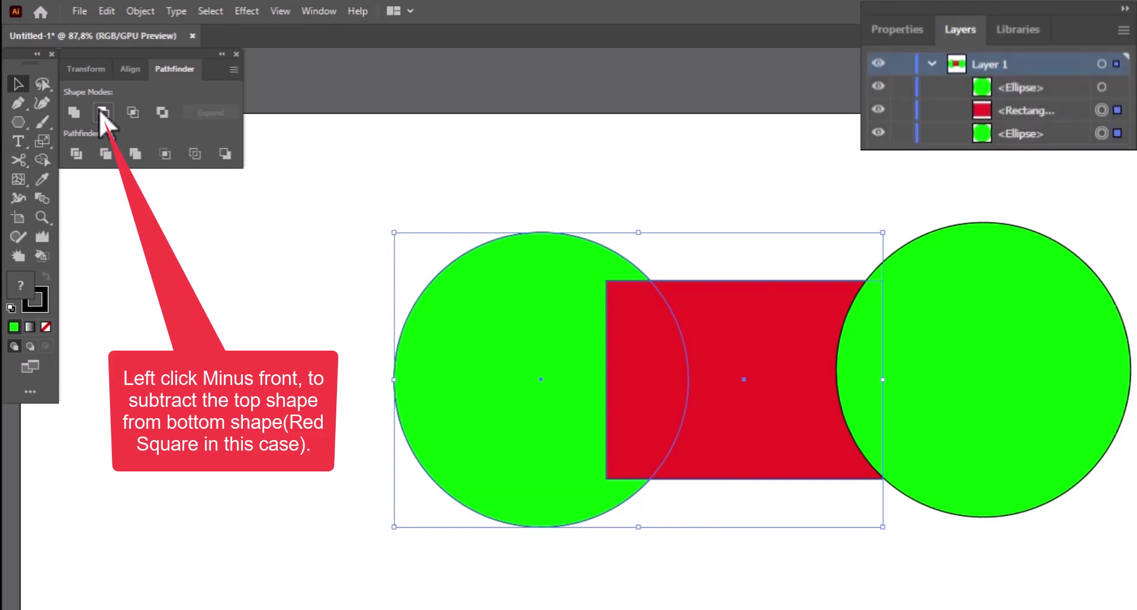
pyautogui.click(102, 111)
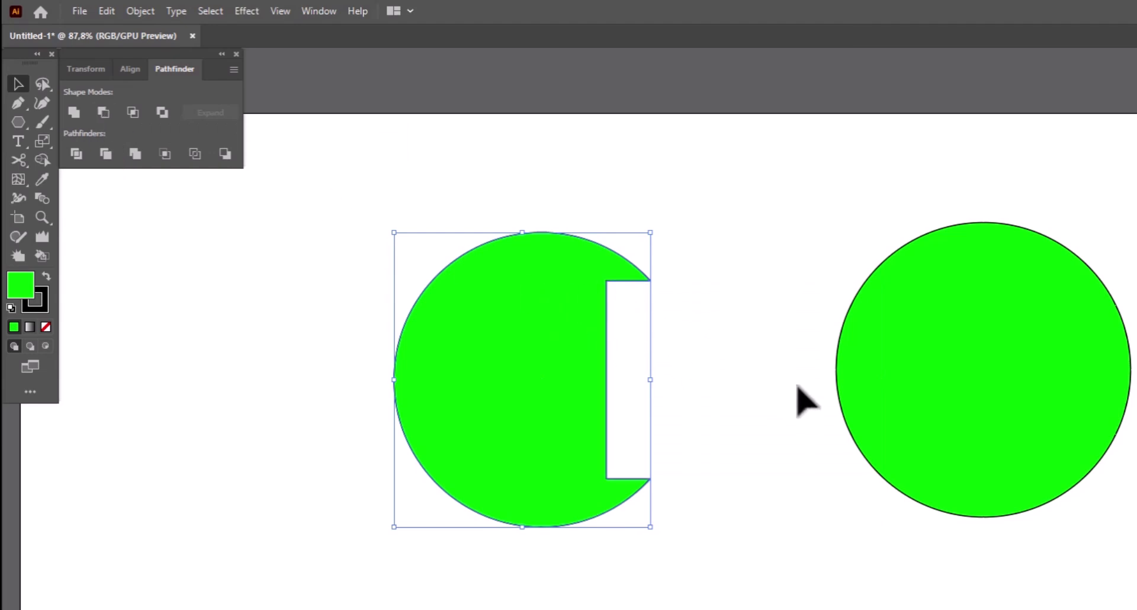
pyautogui.hotkey('ctrl', 'z')
# - Try subtracting the right green circle from the red rectangle with Minus Front, and undo it
pyautogui.moveTo(988, 579); pyautogui.dragTo(827, 316)
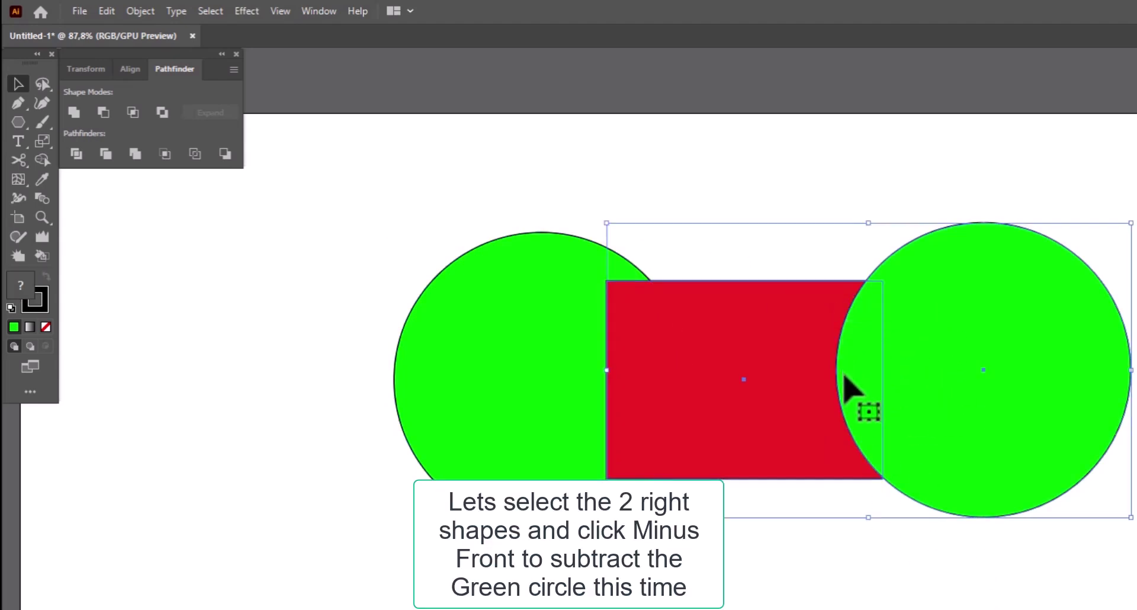
pyautogui.click(104, 112)
pyautogui.hotkey('ctrl', 'z')
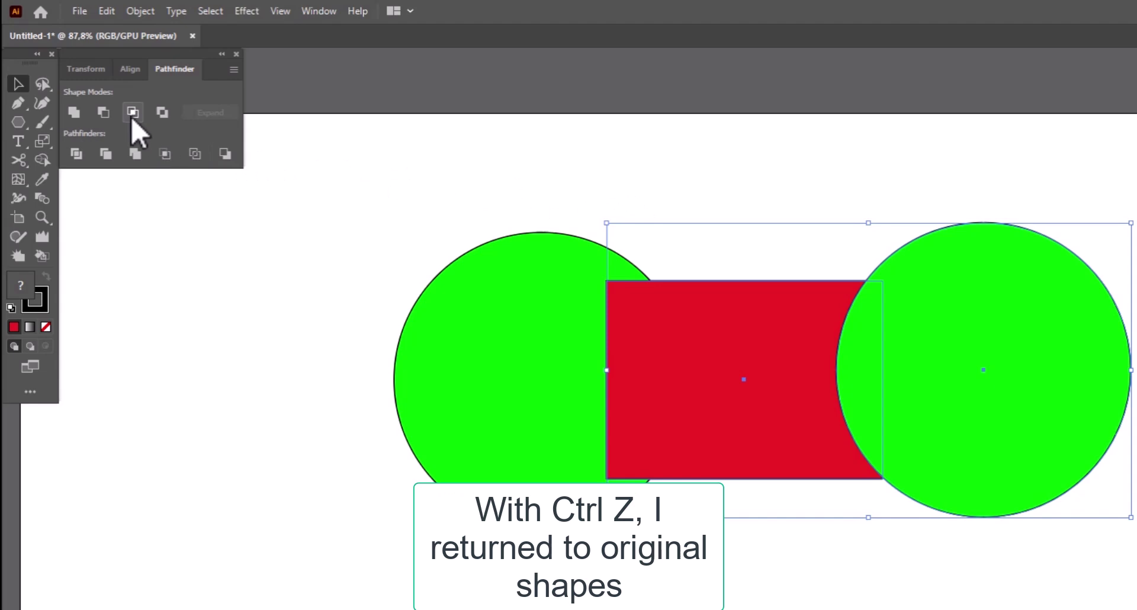
# - Try Intersect on the left green circle and the red rectangle, undo it and clear the selection
pyautogui.moveTo(668, 199); pyautogui.dragTo(406, 375)
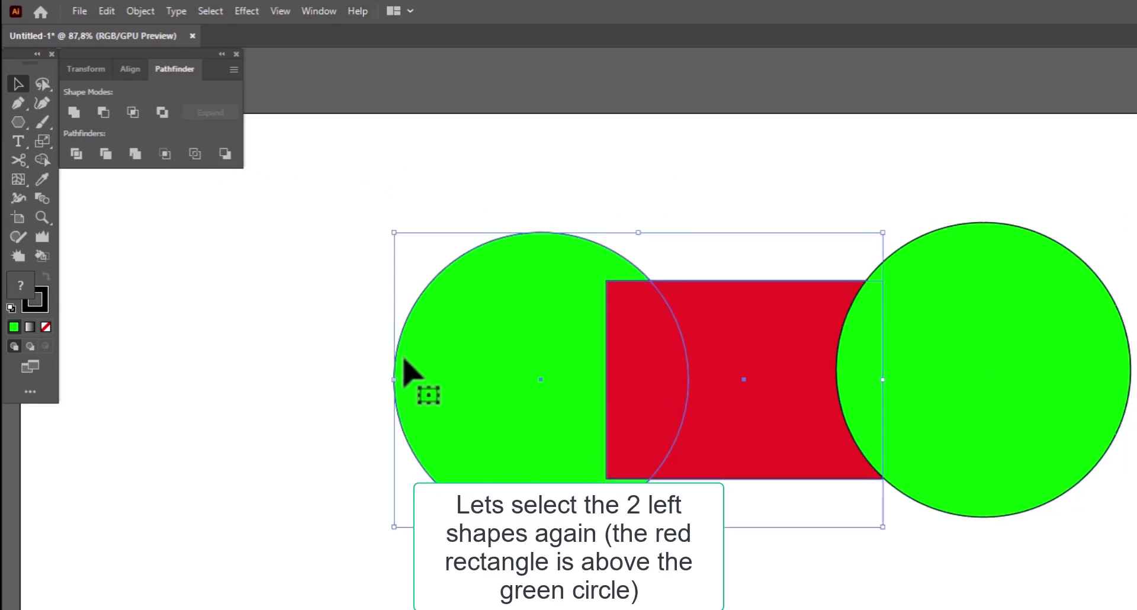
pyautogui.click(133, 114)
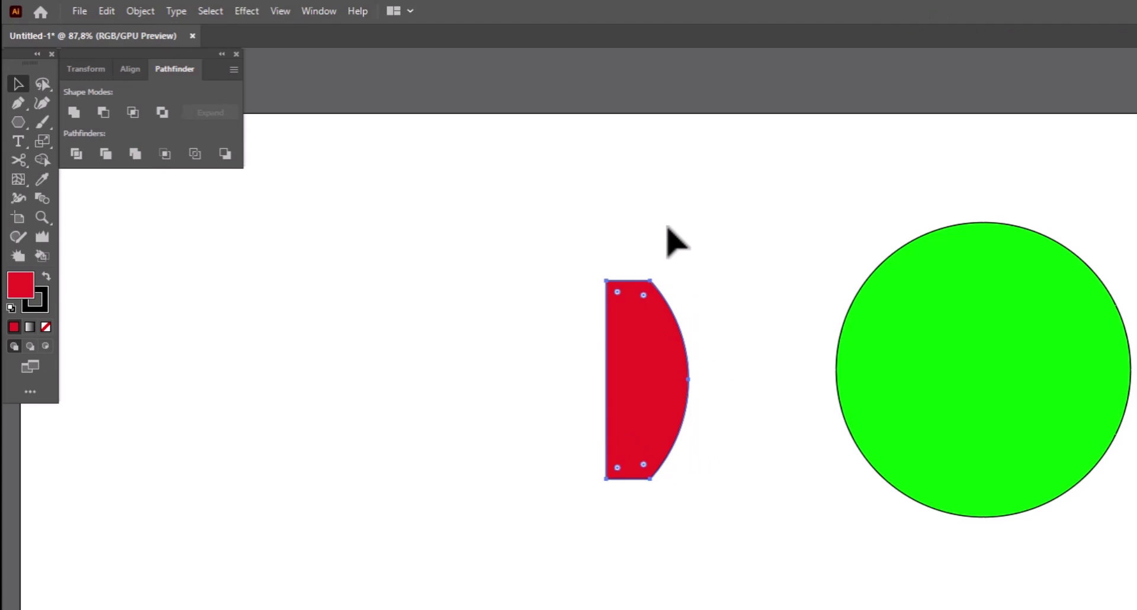
pyautogui.hotkey('ctrl', 'z')
pyautogui.click(647, 191)
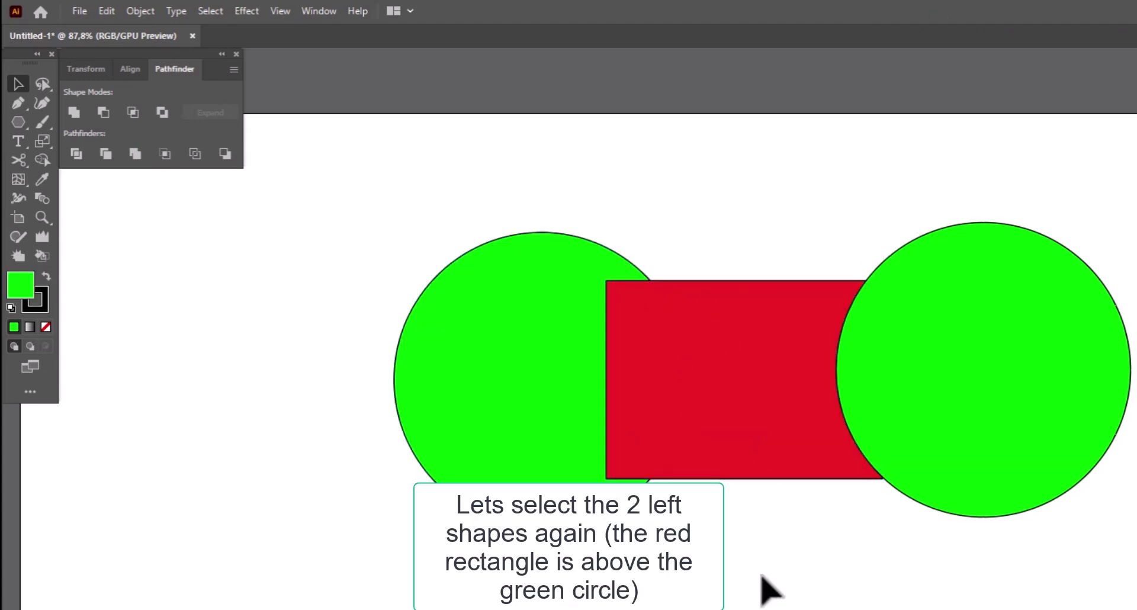
# - Try Exclude on the left green circle and red rectangle, and test moving the combined group
pyautogui.moveTo(740, 261); pyautogui.dragTo(398, 185)
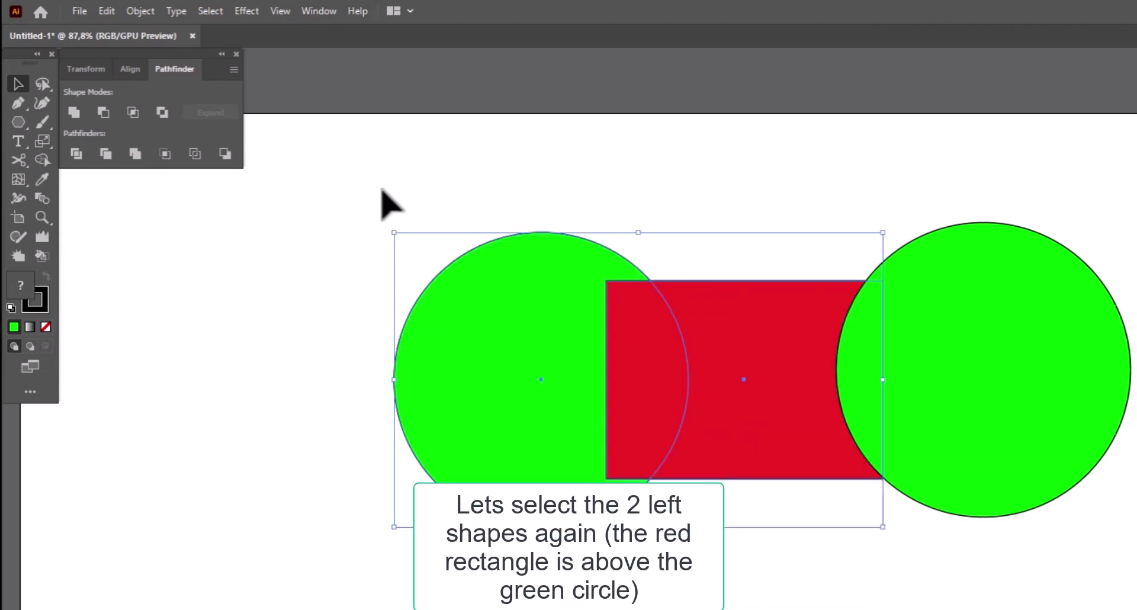
pyautogui.press('F7')
pyautogui.click(162, 114)
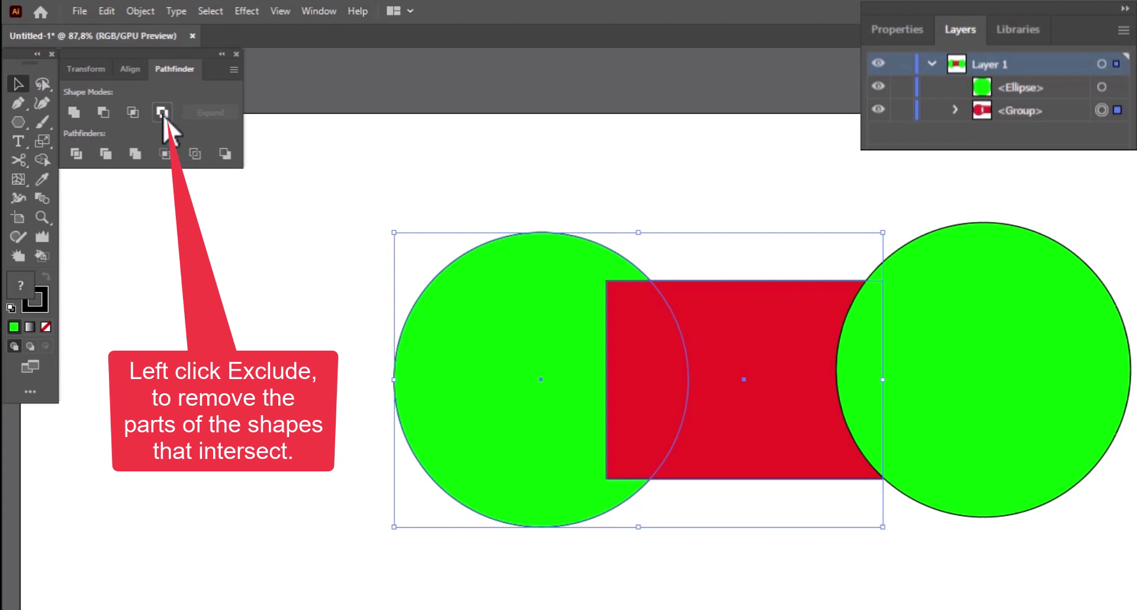
pyautogui.press('F7')
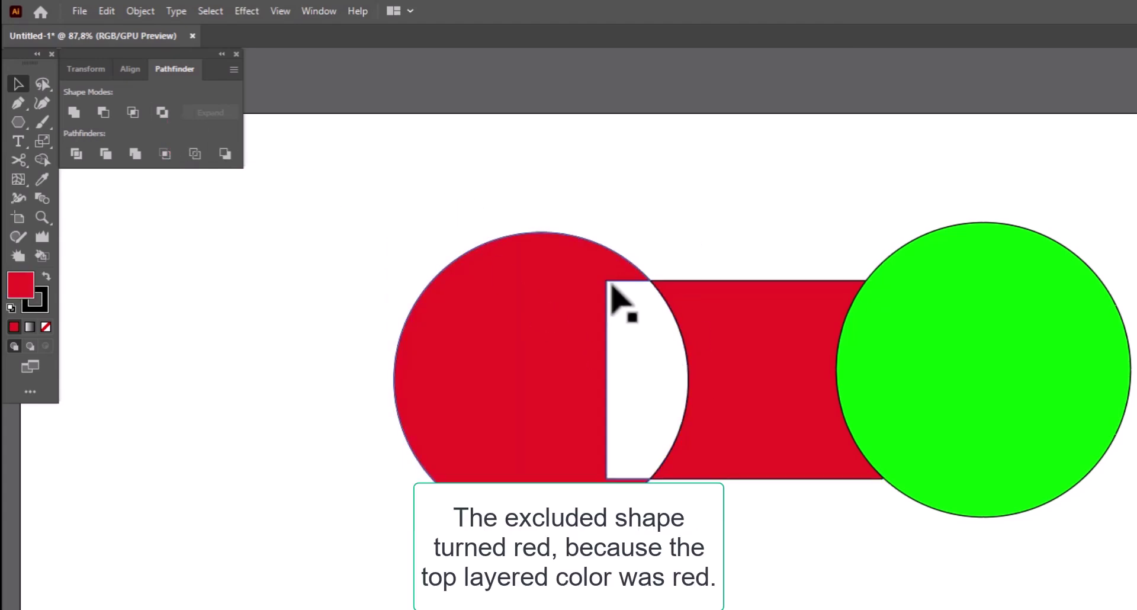
pyautogui.moveTo(523, 334); pyautogui.dragTo(444, 408)
pyautogui.hotkey('ctrl', 'z')
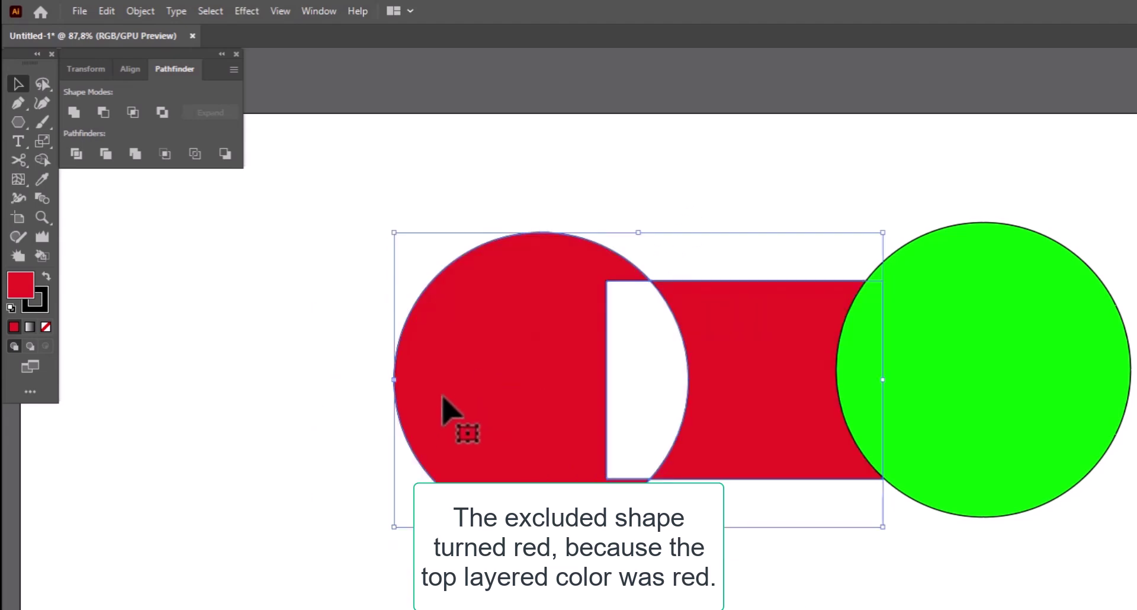
# - Ungroup the excluded shape and test moving its two pieces separately, undoing each move
pyautogui.rightClick(497, 386)
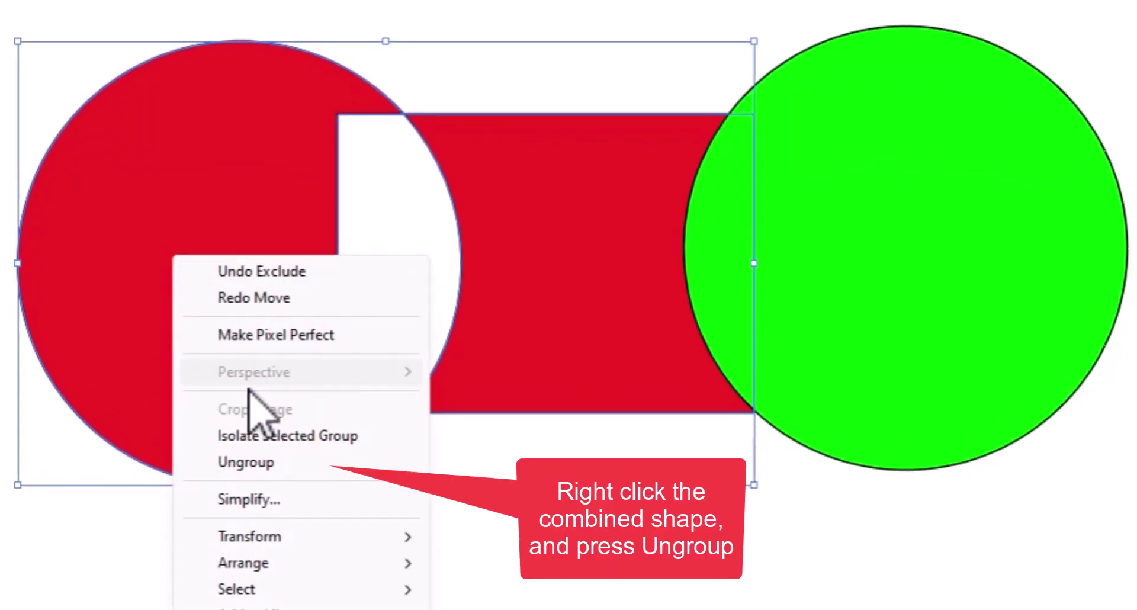
pyautogui.click(262, 463)
pyautogui.moveTo(199, 227); pyautogui.dragTo(26, 376)
pyautogui.hotkey('ctrl', 'z')
pyautogui.moveTo(550, 266); pyautogui.dragTo(533, 401)
pyautogui.hotkey('ctrl', 'z')
# - Undo the ungrouping and the exclusion to restore the original circle and rectangle
pyautogui.click(532, 160)
pyautogui.hotkey('ctrl', 'z')
pyautogui.hotkey('ctrl', 'z')
pyautogui.hotkey('ctrl', 'z')
# - Divide the left green circle and the red rectangle with Divide, and ungroup the resulting pieces
pyautogui.moveTo(554, 159); pyautogui.dragTo(291, 455)
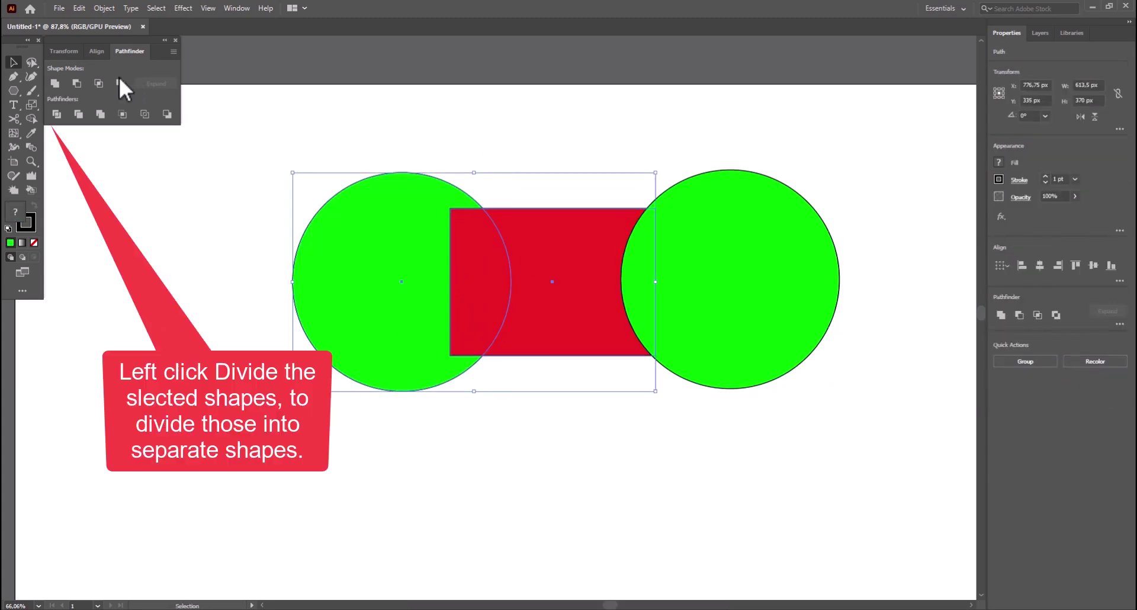
pyautogui.click(56, 114)
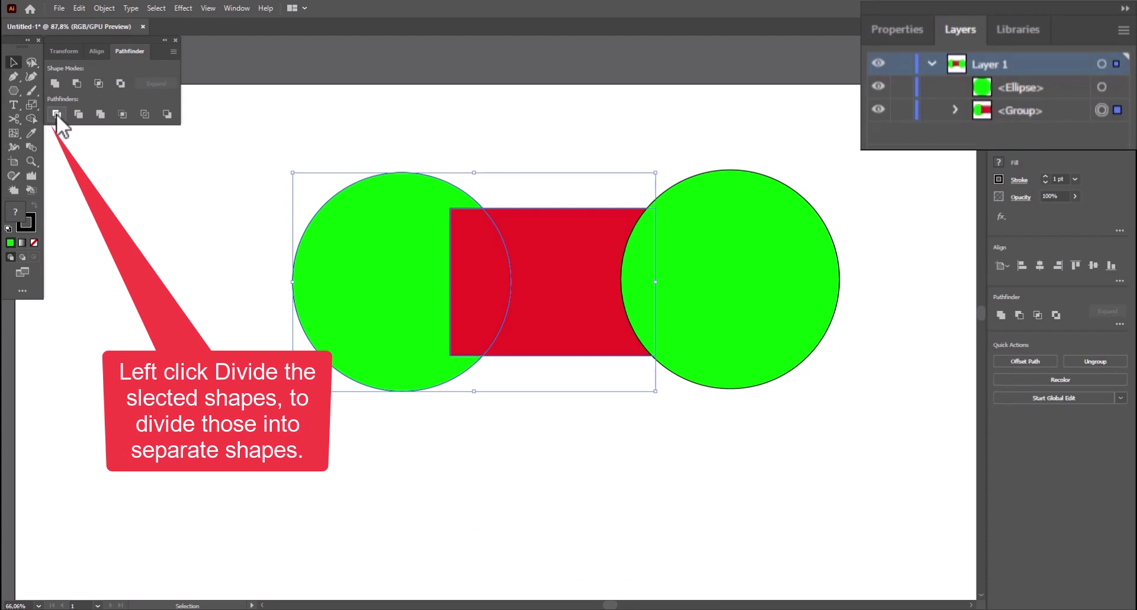
pyautogui.click(417, 120)
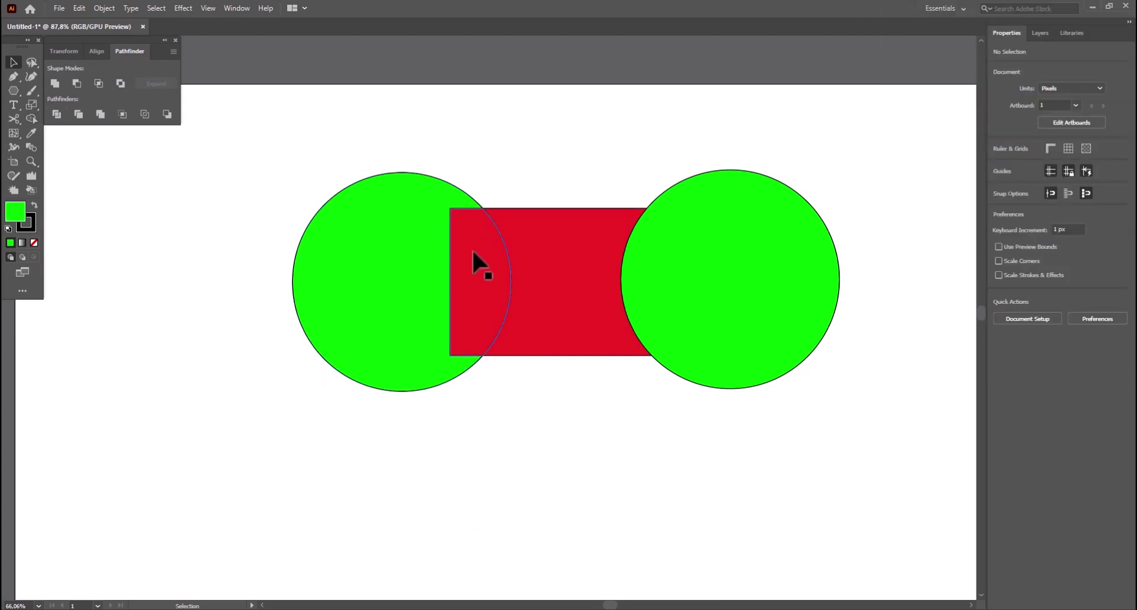
pyautogui.click(417, 197)
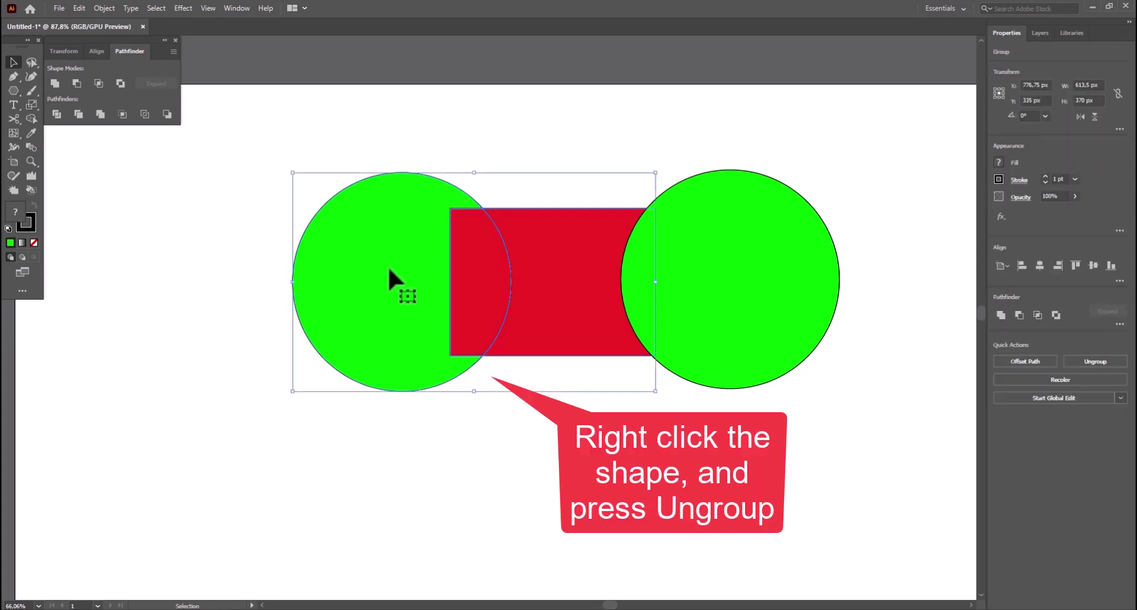
pyautogui.rightClick(389, 270)
pyautogui.click(431, 371)
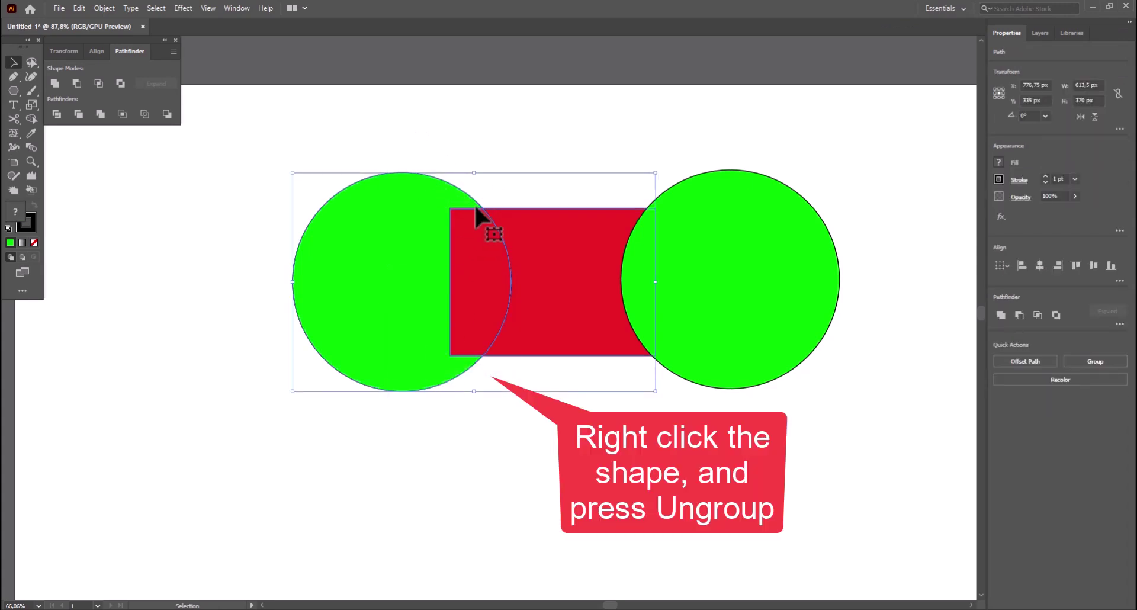
pyautogui.click(486, 130)
# - Try moving the three divided pieces of the circle and rectangle apart, and undo the moves
pyautogui.moveTo(384, 268); pyautogui.dragTo(279, 362)
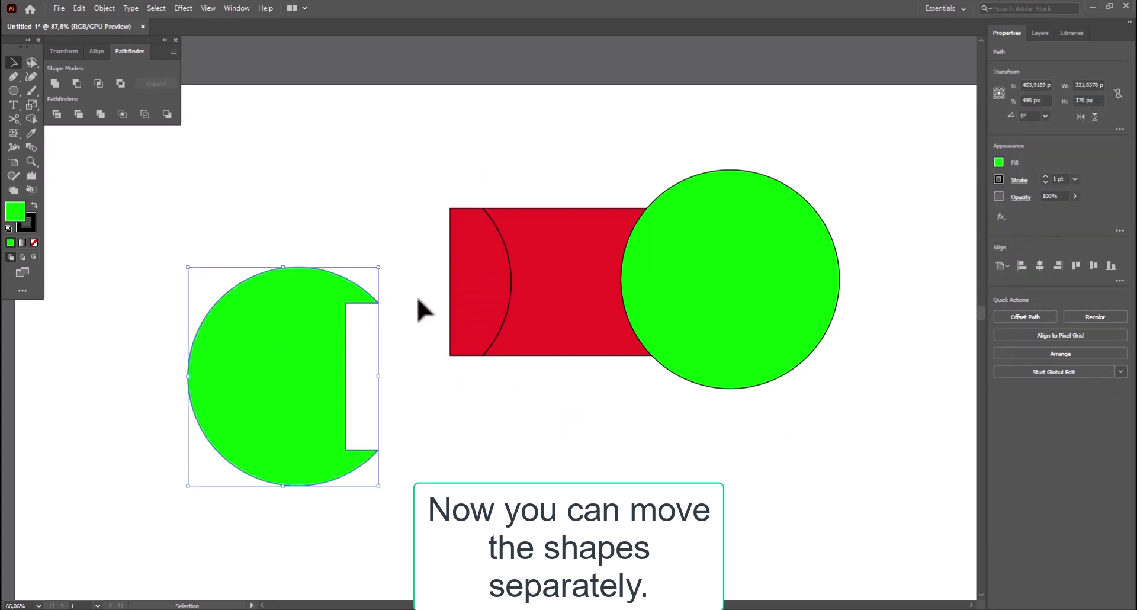
pyautogui.moveTo(475, 298); pyautogui.dragTo(331, 179)
pyautogui.moveTo(541, 274); pyautogui.dragTo(502, 420)
pyautogui.hotkey('ctrl', 'z')
pyautogui.hotkey('ctrl', 'z')
pyautogui.hotkey('ctrl', 'z')
# - Select the left circle and rectangle group and apply Trim to it
pyautogui.click(400, 159)
pyautogui.click(524, 272)
pyautogui.keyDown('shift'); pyautogui.click(421, 247); pyautogui.keyUp('shift')
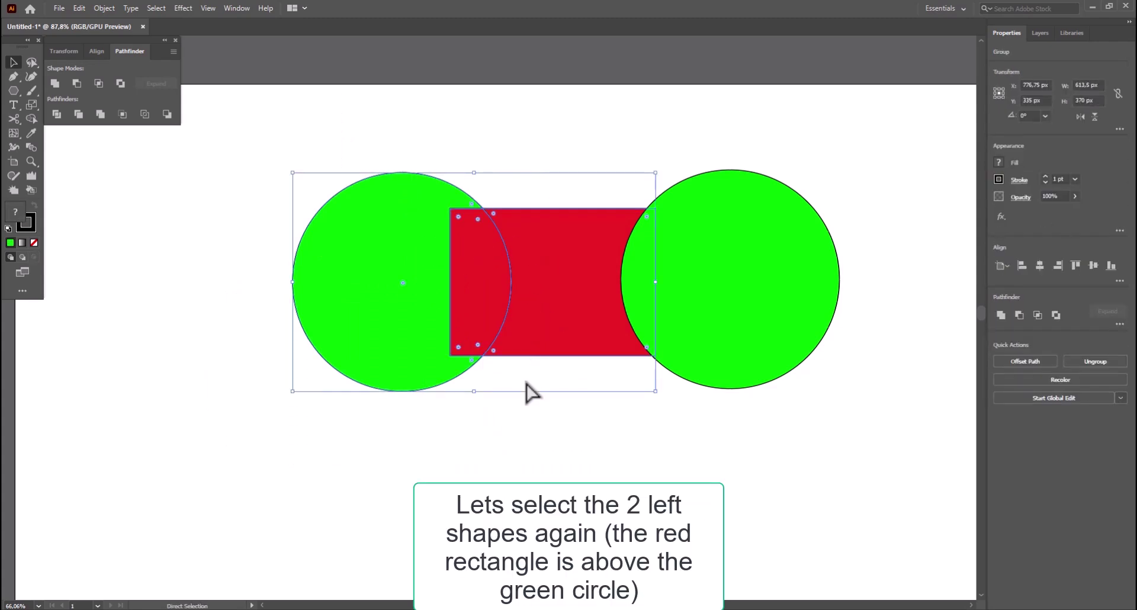
pyautogui.click(526, 406)
pyautogui.moveTo(526, 407); pyautogui.dragTo(230, 153)
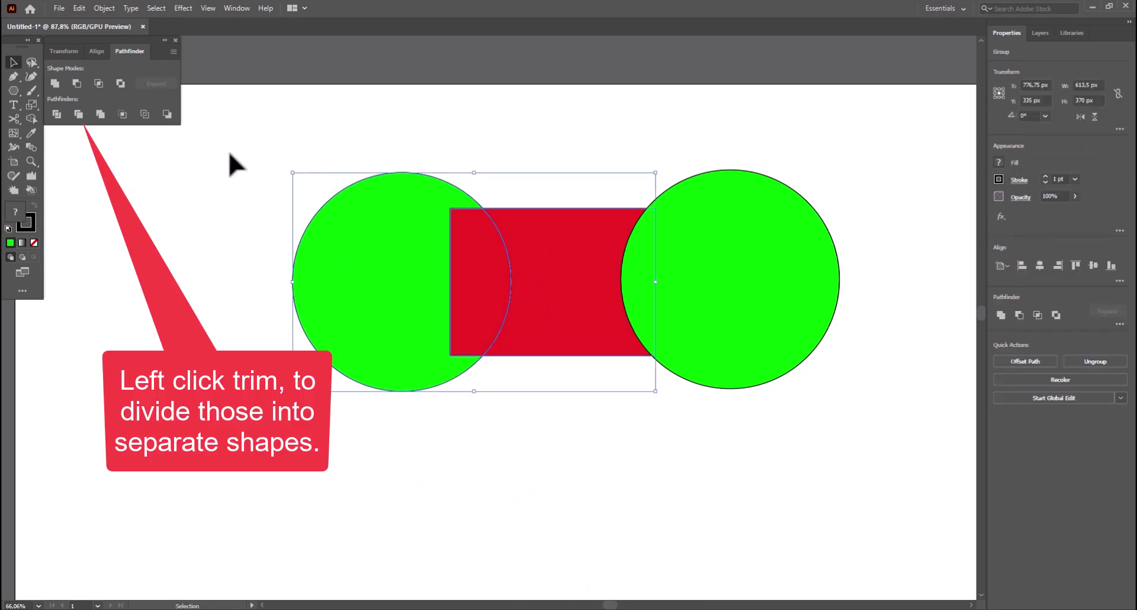
pyautogui.click(79, 114)
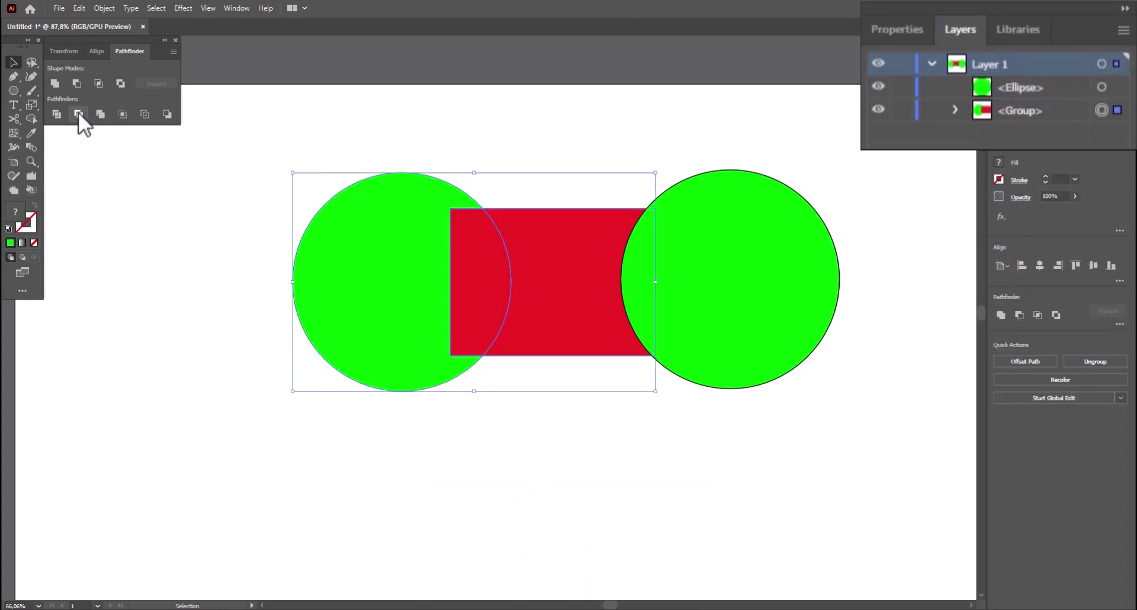
# - Ungroup the trimmed circle and rectangle shape and clear the selection
pyautogui.click(290, 124)
pyautogui.click(475, 240)
pyautogui.click(473, 145)
pyautogui.rightClick(407, 271)
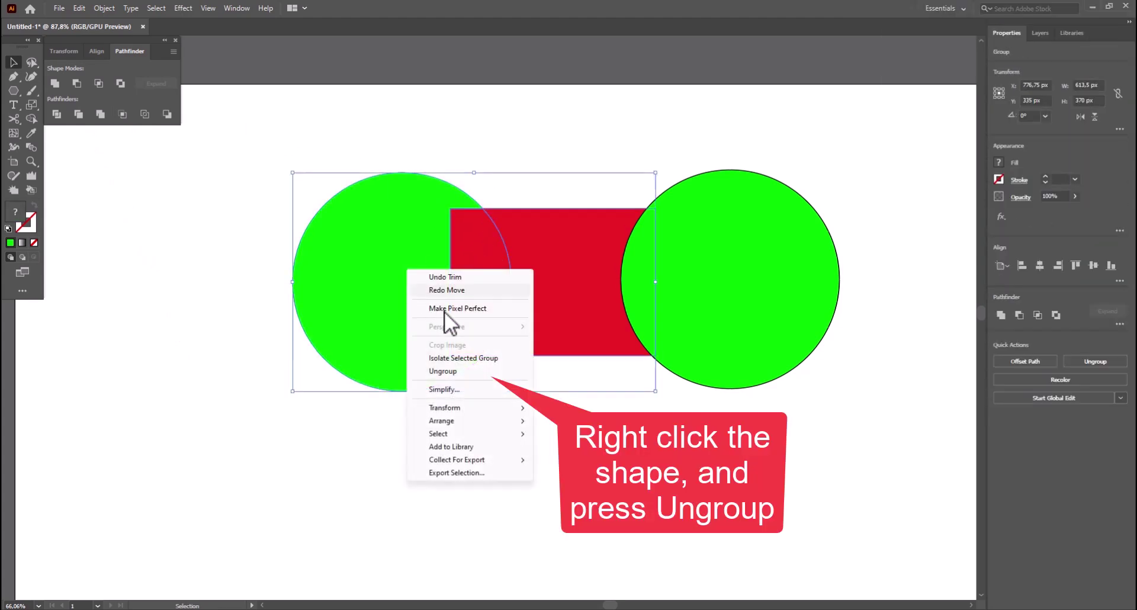
pyautogui.click(464, 371)
pyautogui.click(462, 122)
# - Try moving each trimmed piece away from the others, undoing every move
pyautogui.moveTo(373, 256); pyautogui.dragTo(280, 356)
pyautogui.hotkey('ctrl', 'z')
pyautogui.moveTo(517, 290); pyautogui.dragTo(524, 379)
pyautogui.hotkey('ctrl', 'z')
pyautogui.moveTo(480, 341); pyautogui.dragTo(465, 460)
pyautogui.hotkey('ctrl', 'z')
pyautogui.click(449, 152)
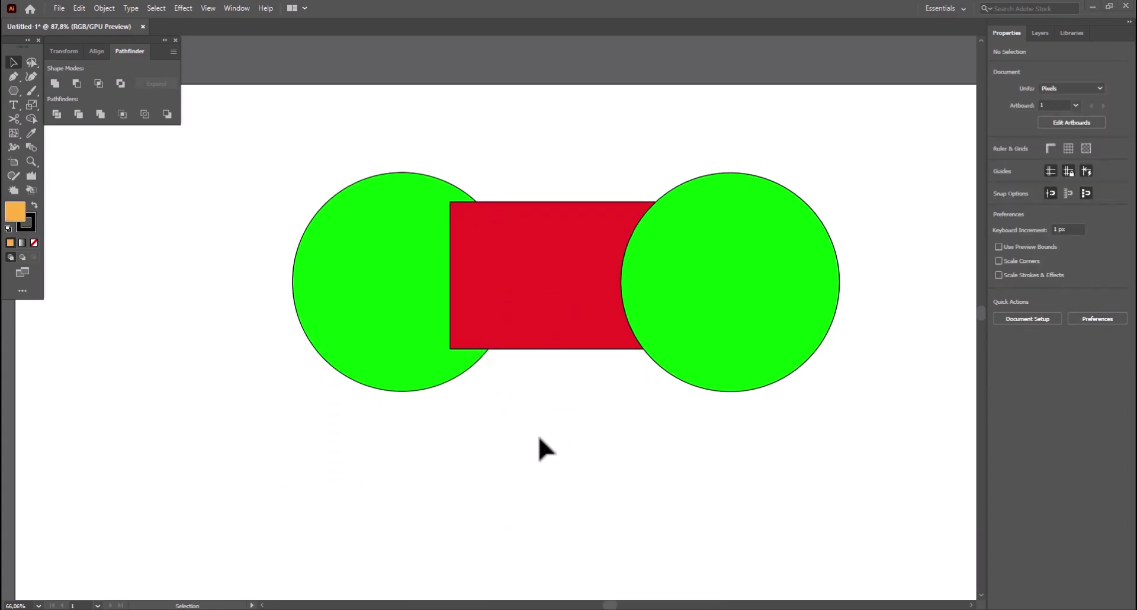
# - Apply Merge to the left green circle and red rectangle, ungroup the result and clear the selection
pyautogui.moveTo(545, 447); pyautogui.dragTo(237, 152)
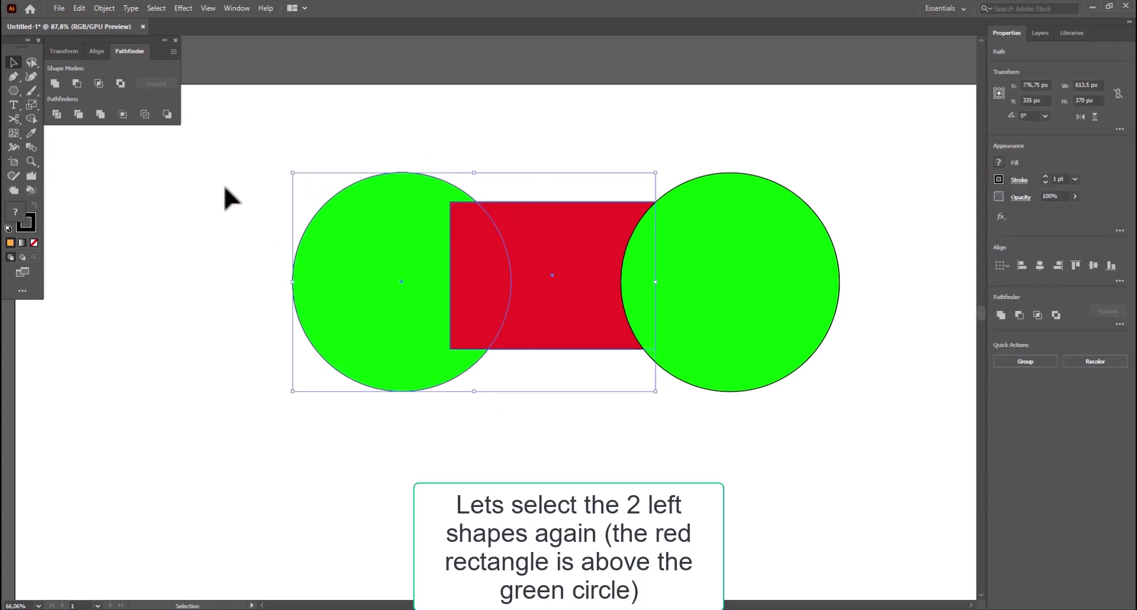
pyautogui.click(99, 116)
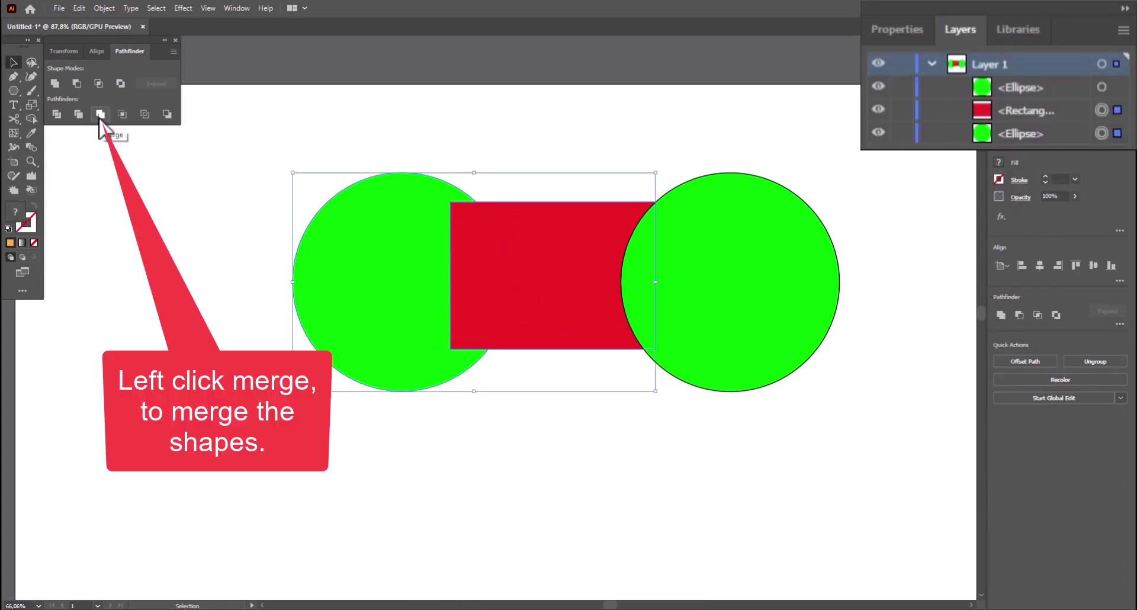
pyautogui.moveTo(381, 208); pyautogui.dragTo(351, 255)
pyautogui.rightClick(437, 240)
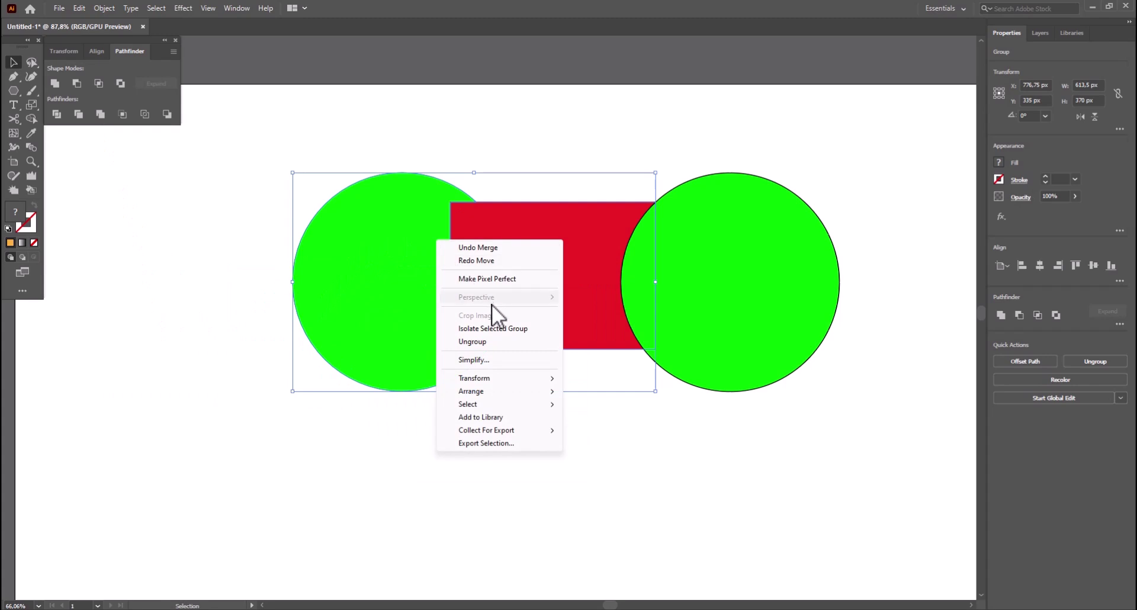
pyautogui.click(485, 342)
pyautogui.click(250, 314)
# - Try moving the merged circle piece and the red rectangle away from each other, undoing every move
pyautogui.moveTo(323, 312); pyautogui.dragTo(252, 353)
pyautogui.hotkey('ctrl', 'z')
pyautogui.moveTo(514, 293); pyautogui.dragTo(524, 396)
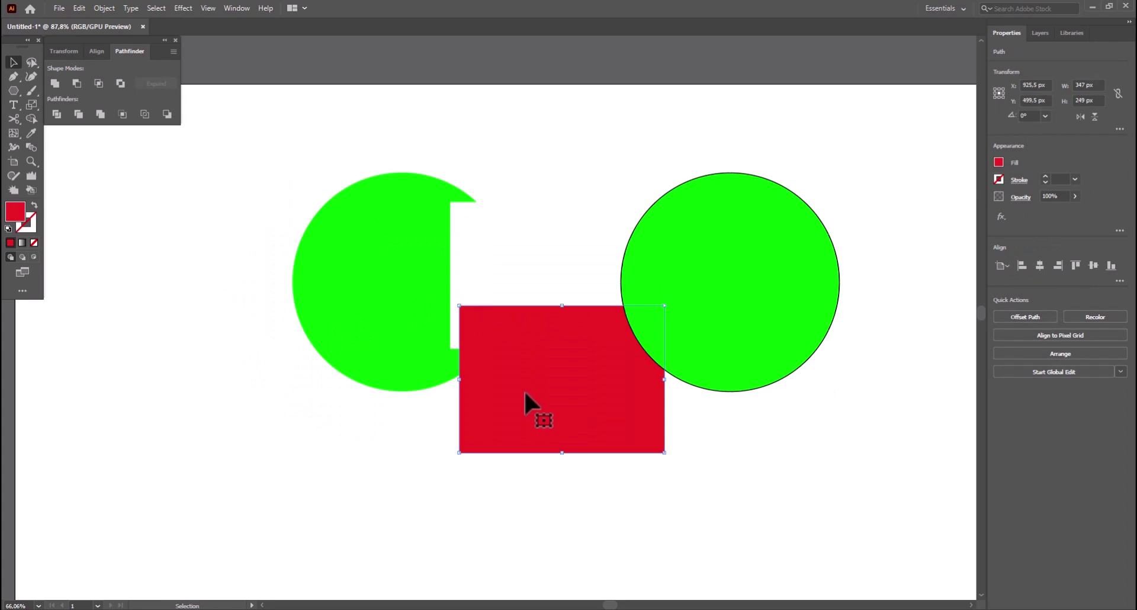
pyautogui.hotkey('ctrl', 'z')
pyautogui.moveTo(474, 304); pyautogui.dragTo(480, 362)
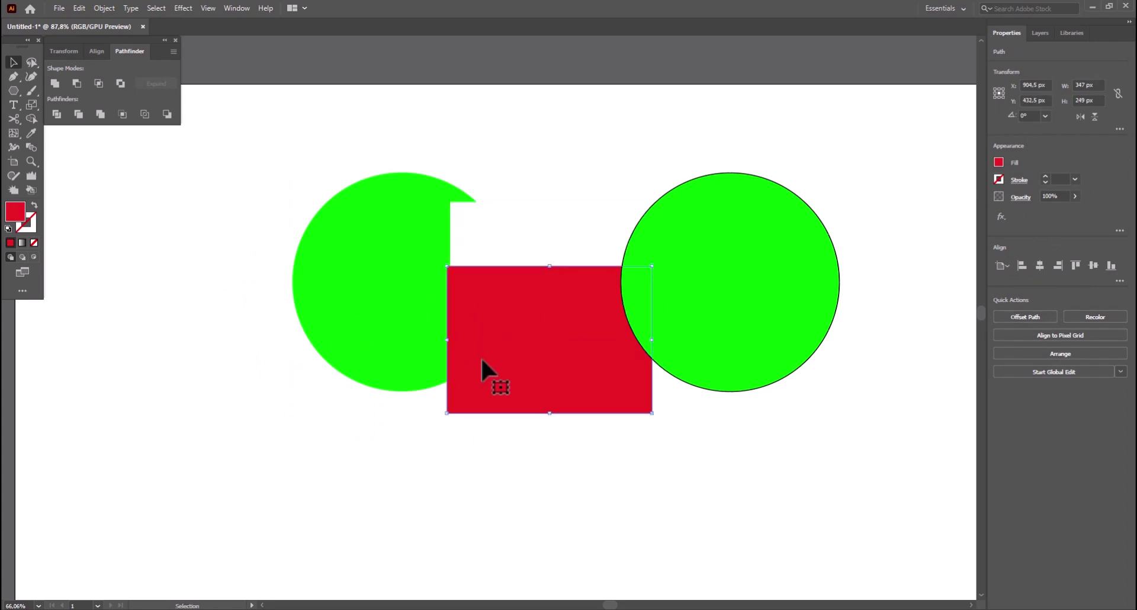
pyautogui.hotkey('ctrl', 'z')
pyautogui.click(622, 405)
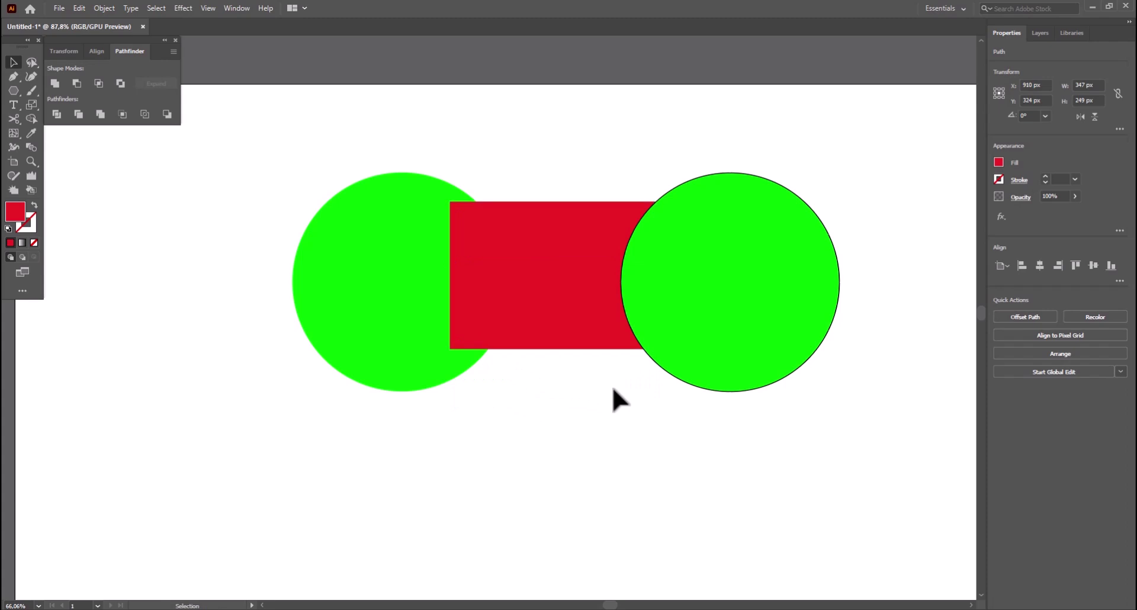
# - Undo the ungrouping and the Merge to restore the original outlined circle and rectangle
pyautogui.hotkey('ctrl', 'z')
pyautogui.moveTo(351, 496); pyautogui.dragTo(350, 480)
pyautogui.press('a')
pyautogui.press('v')
# - Apply Crop to the left green circle and red rectangle, undo it and clear the selection
pyautogui.moveTo(519, 119); pyautogui.dragTo(385, 477)
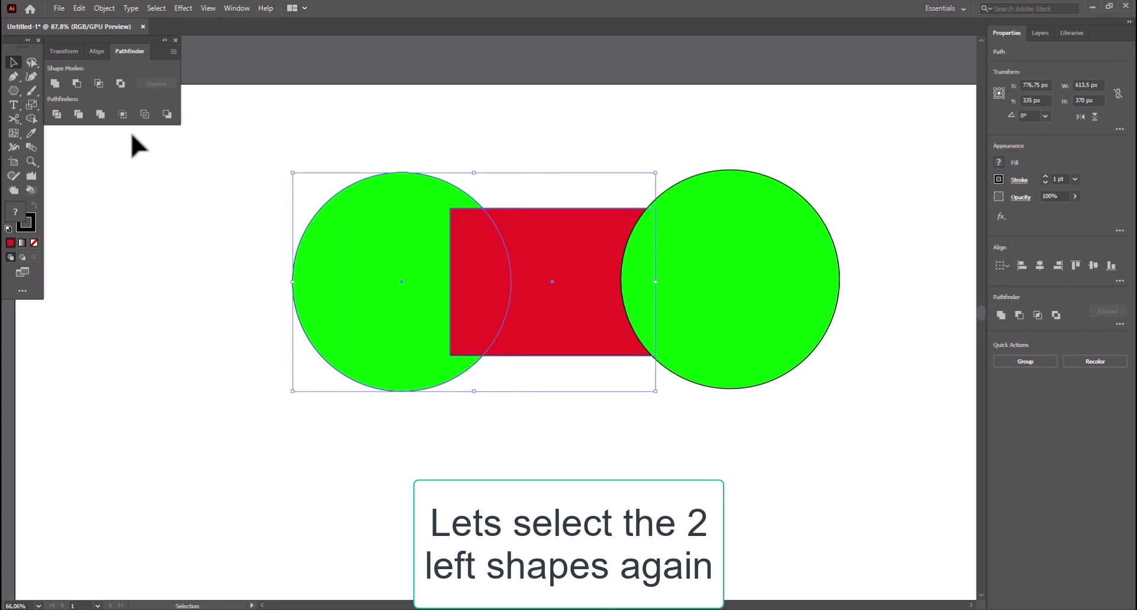
pyautogui.click(123, 113)
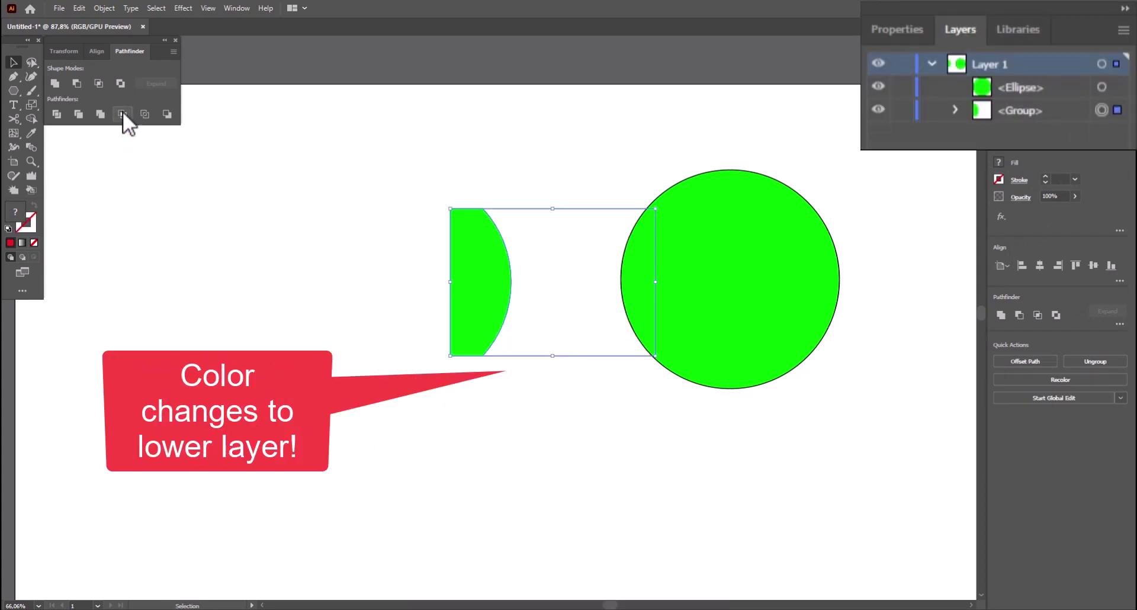
pyautogui.click(426, 172)
pyautogui.click(501, 266)
pyautogui.click(467, 154)
pyautogui.hotkey('ctrl', 'z')
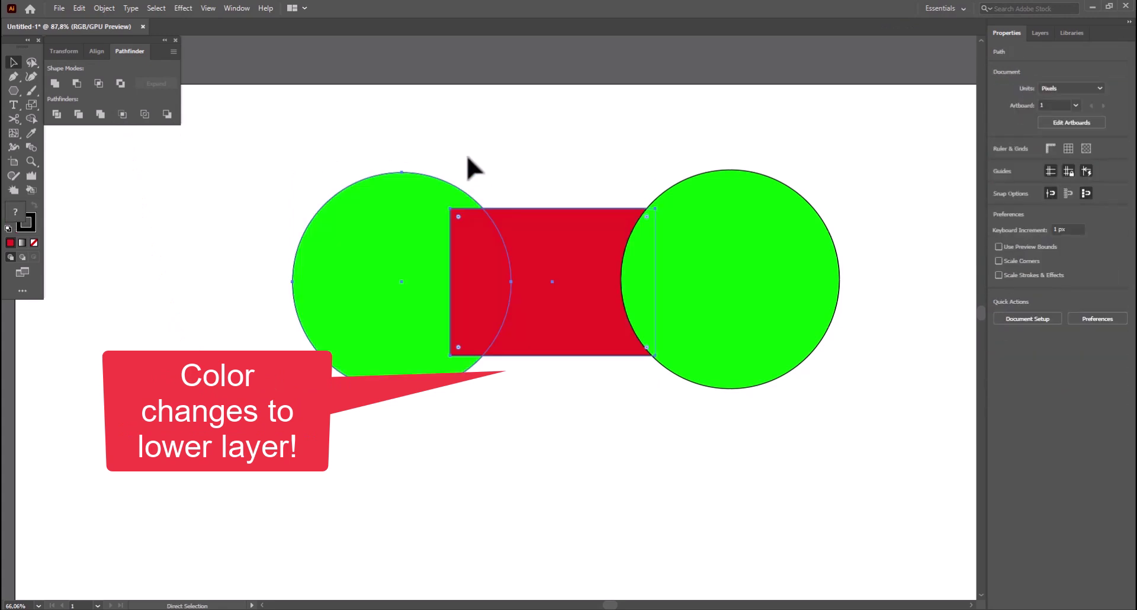
pyautogui.click(499, 144)
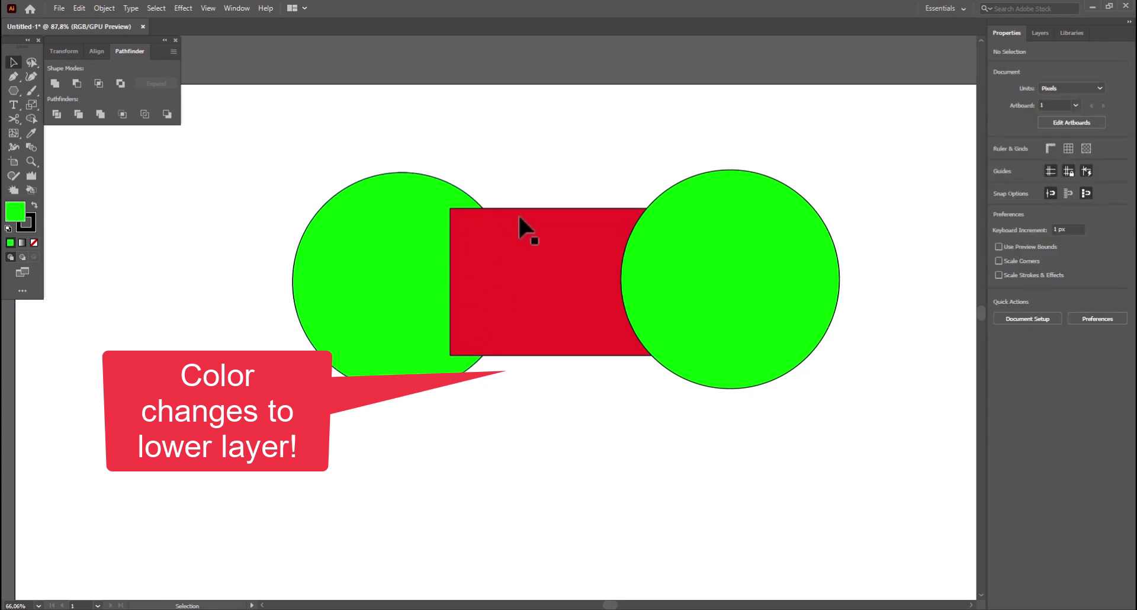
# - Apply Crop to the red rectangle and right green circle, undo it and clear the selection
pyautogui.moveTo(620, 176); pyautogui.dragTo(618, 173)
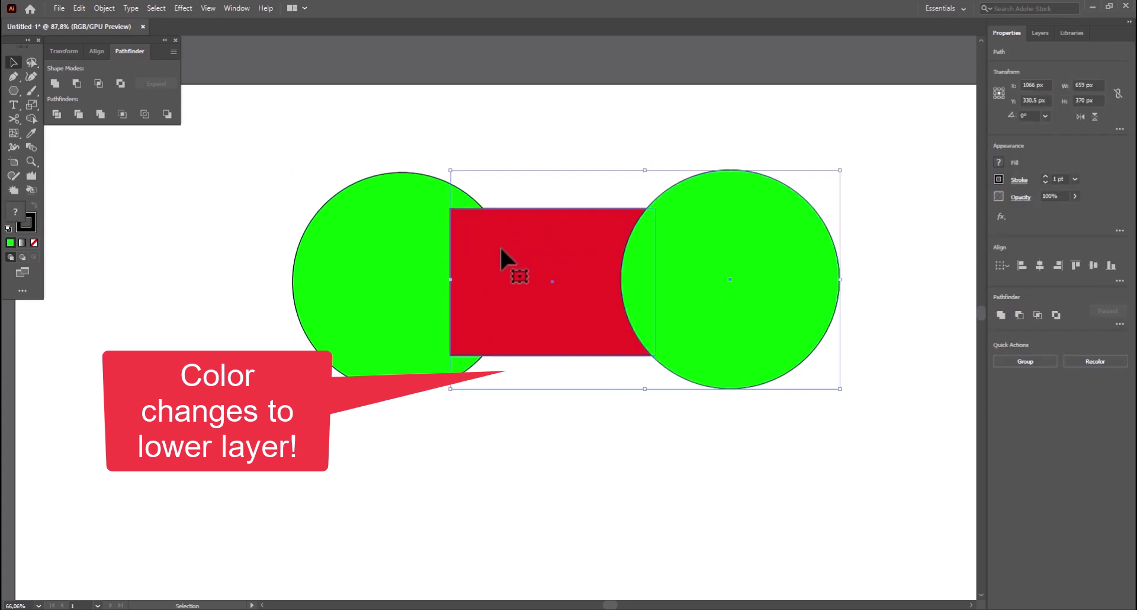
pyautogui.click(121, 114)
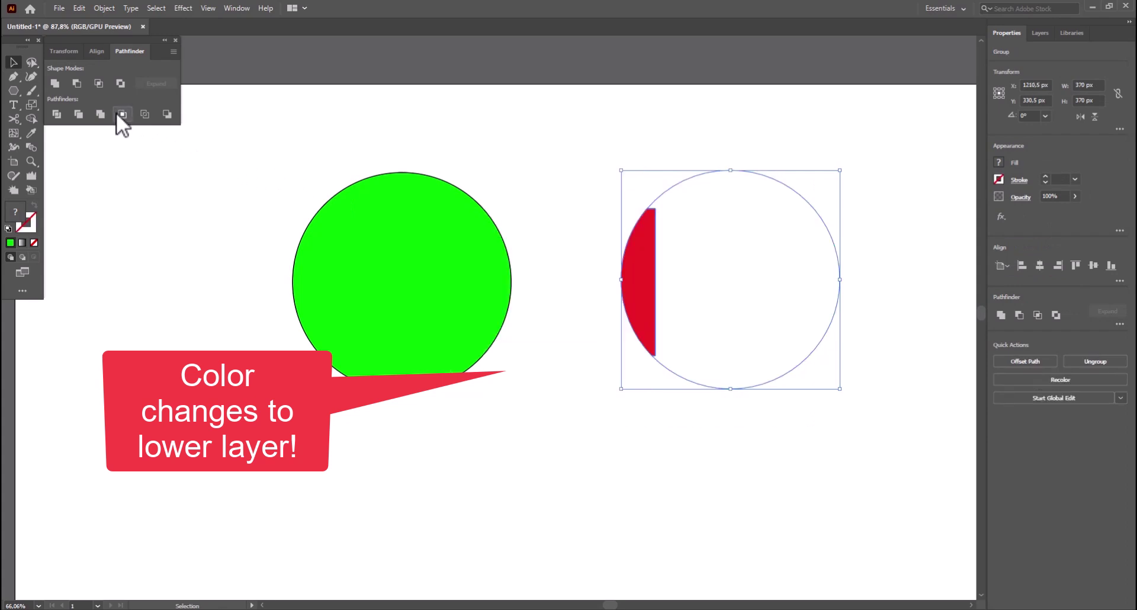
pyautogui.click(451, 149)
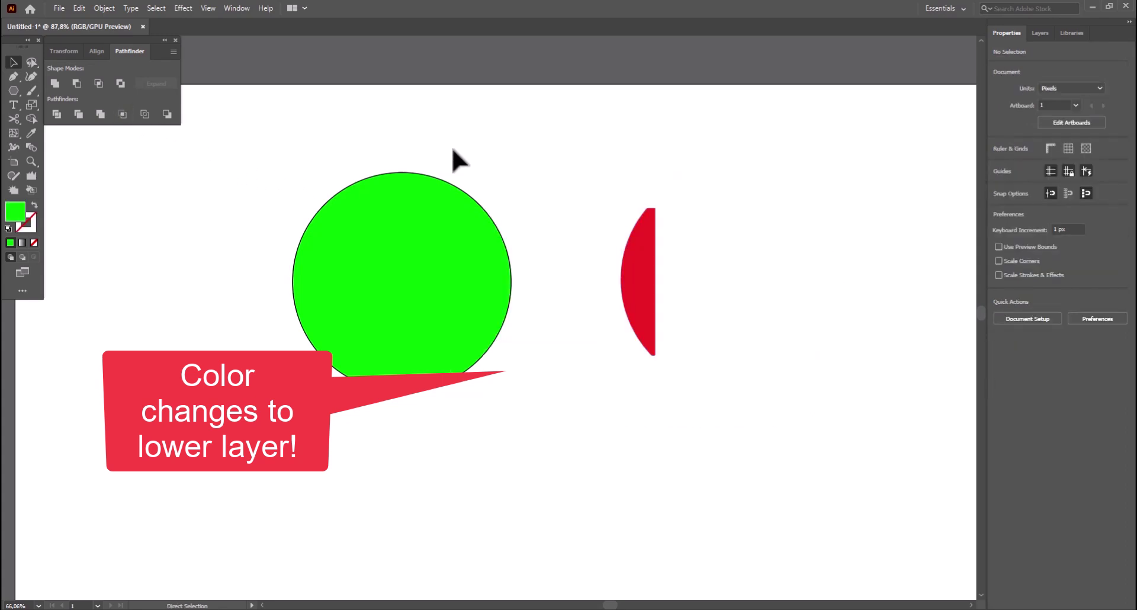
pyautogui.hotkey('ctrl', 'z')
pyautogui.click(423, 142)
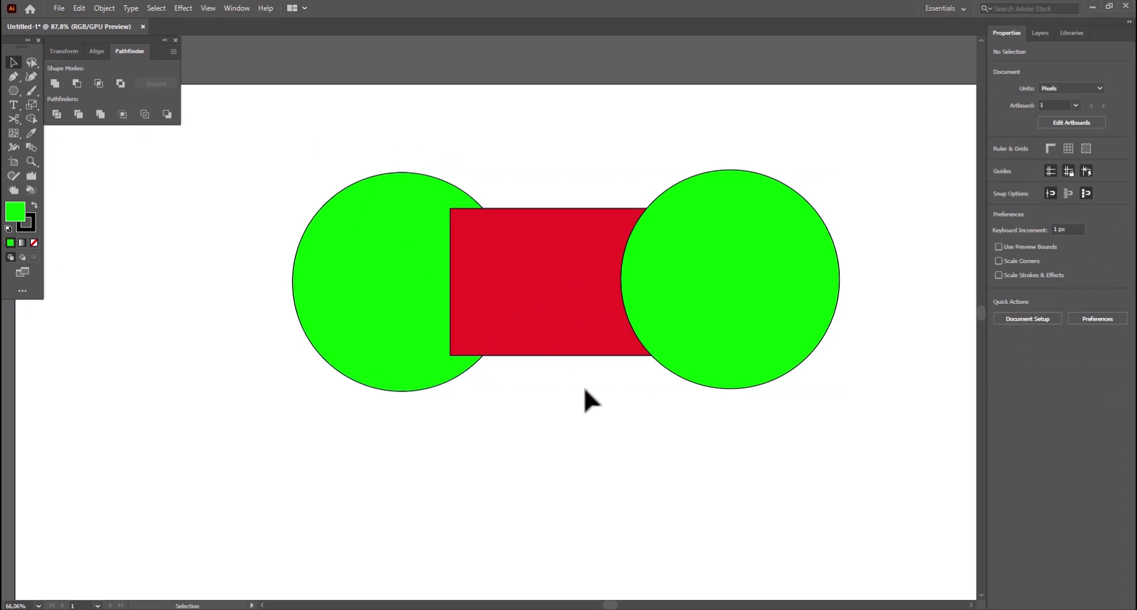
# - Apply Minus Back to the left green circle and red rectangle, and clear the selection
pyautogui.moveTo(295, 160); pyautogui.dragTo(198, 145)
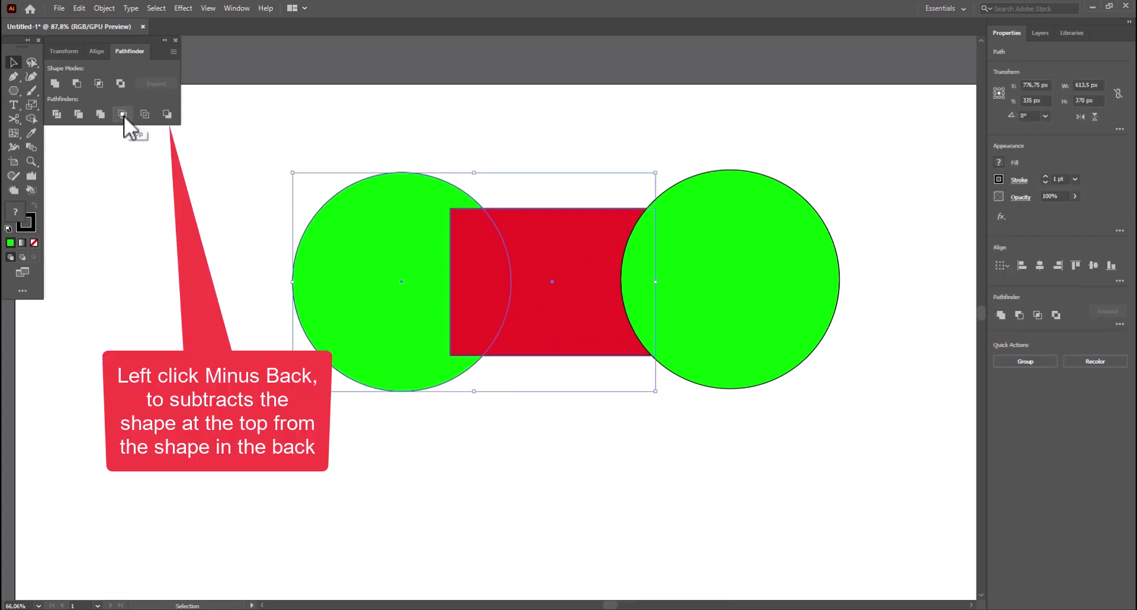
pyautogui.click(168, 115)
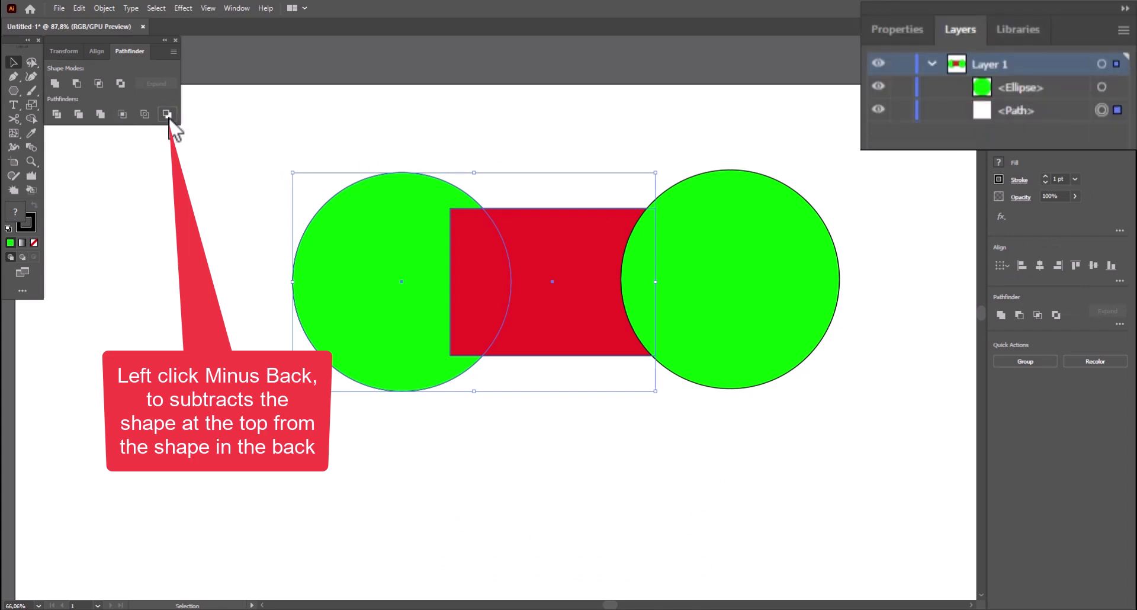
pyautogui.click(467, 160)
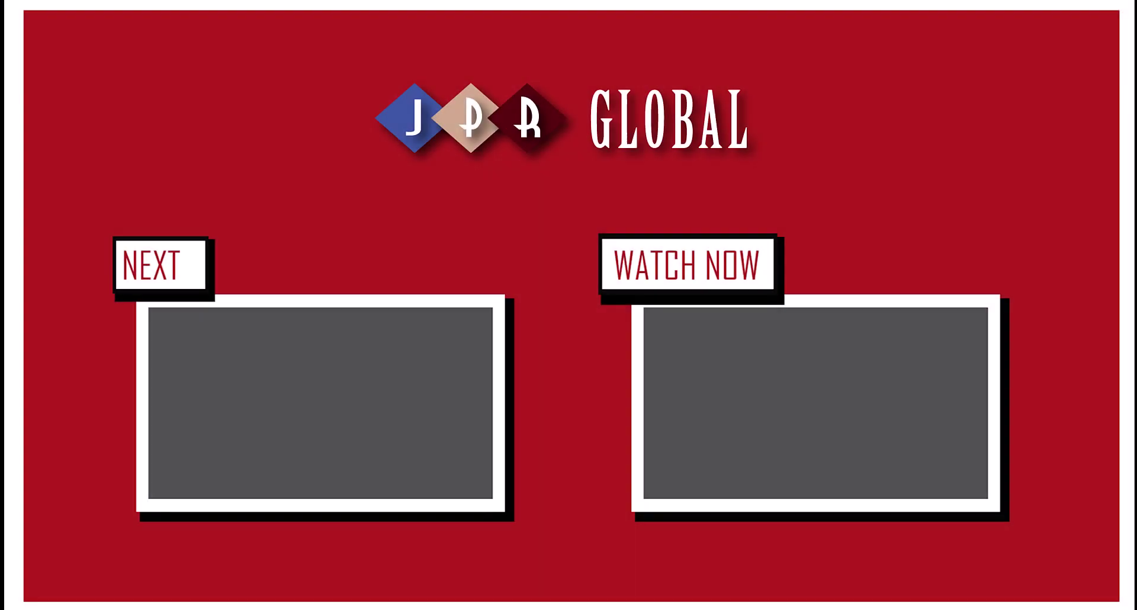